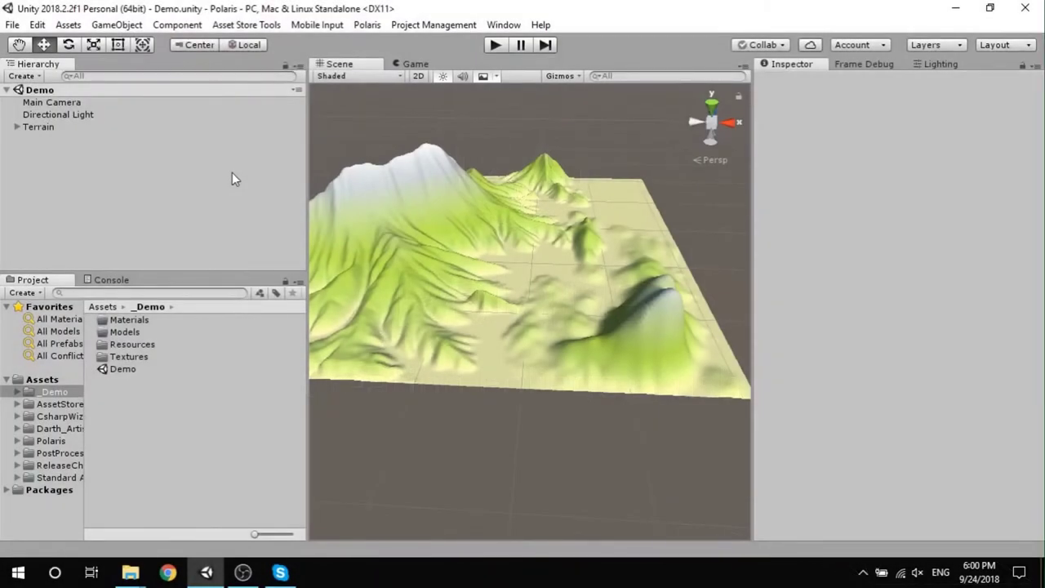
Create a new folder named FoliageBrushes inside _Demo/Resources and open it.
double_click(142, 345)
right_click(172, 379)
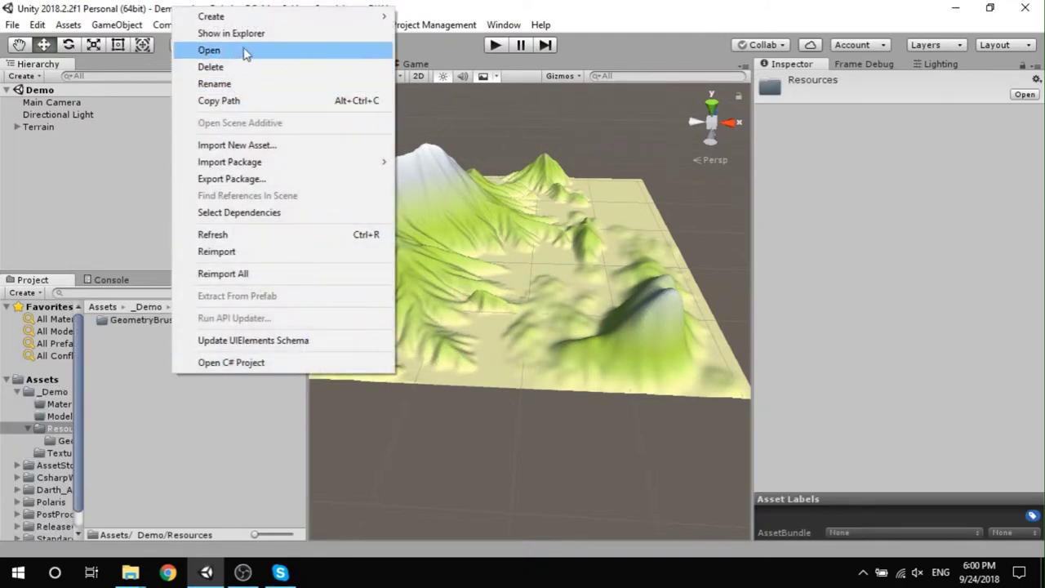
mouse_move(251, 18)
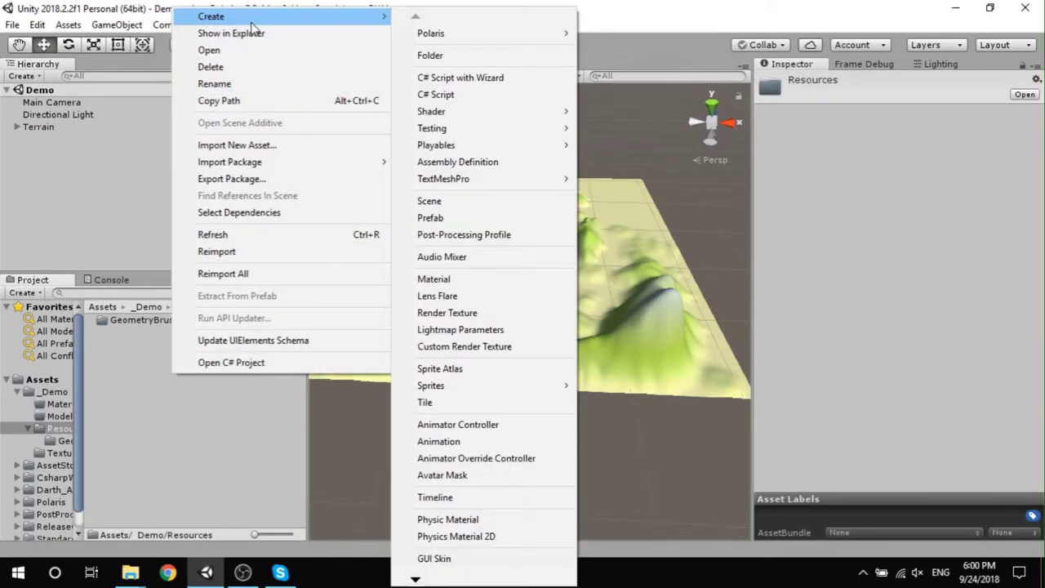
left_click(448, 57)
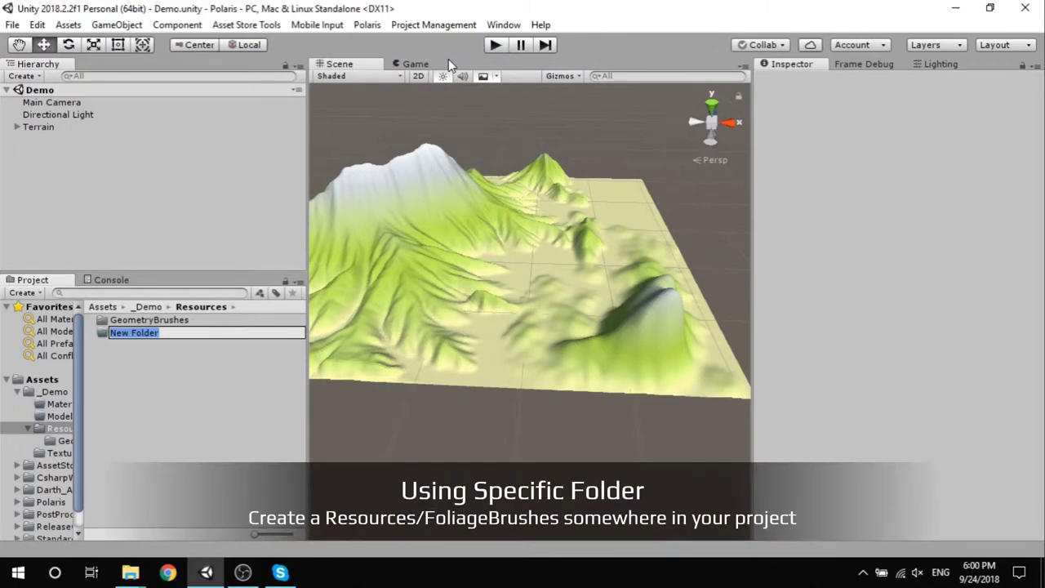
type("FoliageBru")
type("shes")
key("Return")
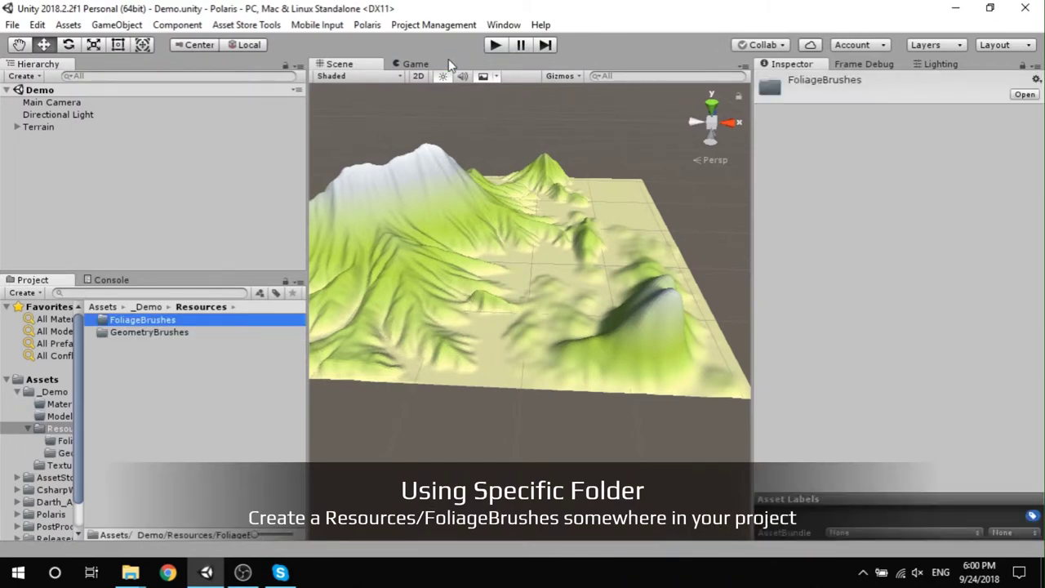
key("Return")
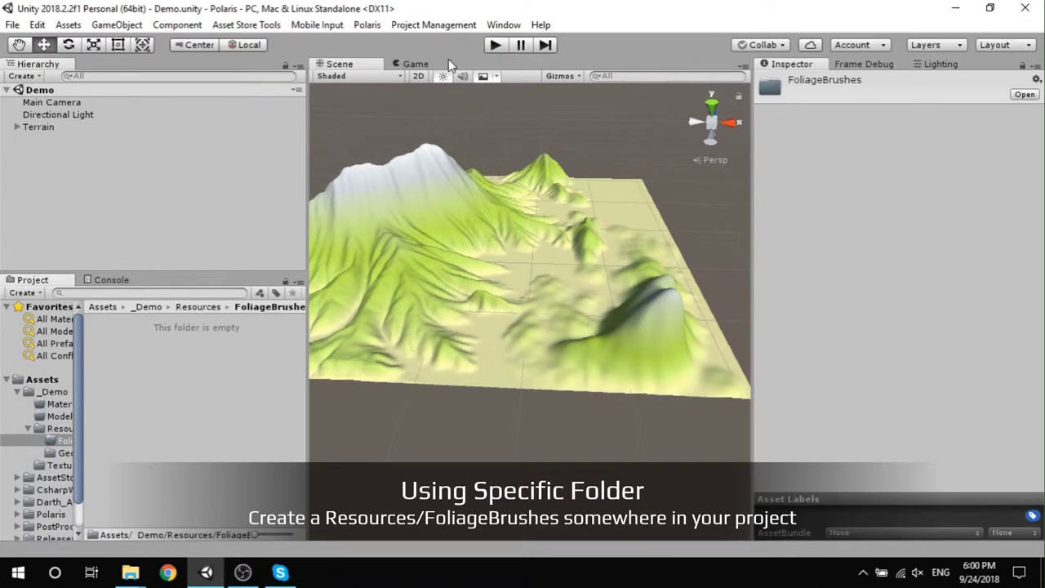
Create a Polaris foliage brush named Oak with its Collection set to 'My Foliages'.
right_click(214, 392)
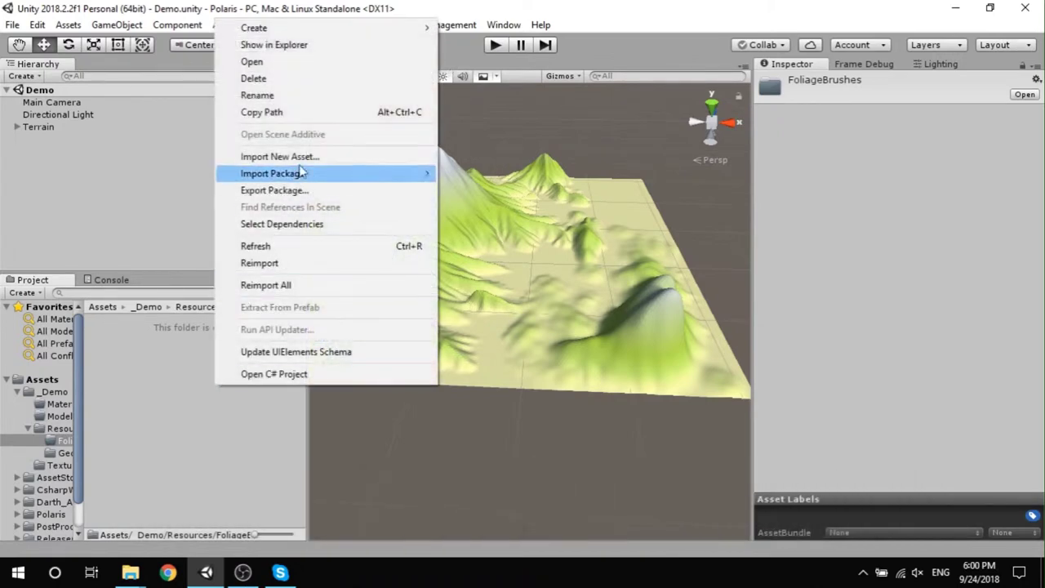
mouse_move(316, 37)
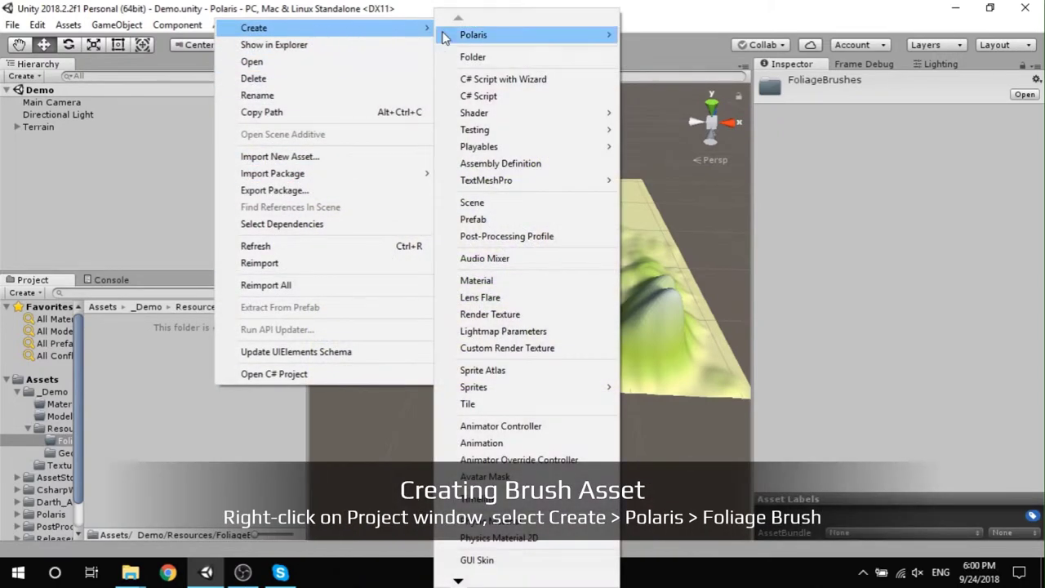
mouse_move(473, 35)
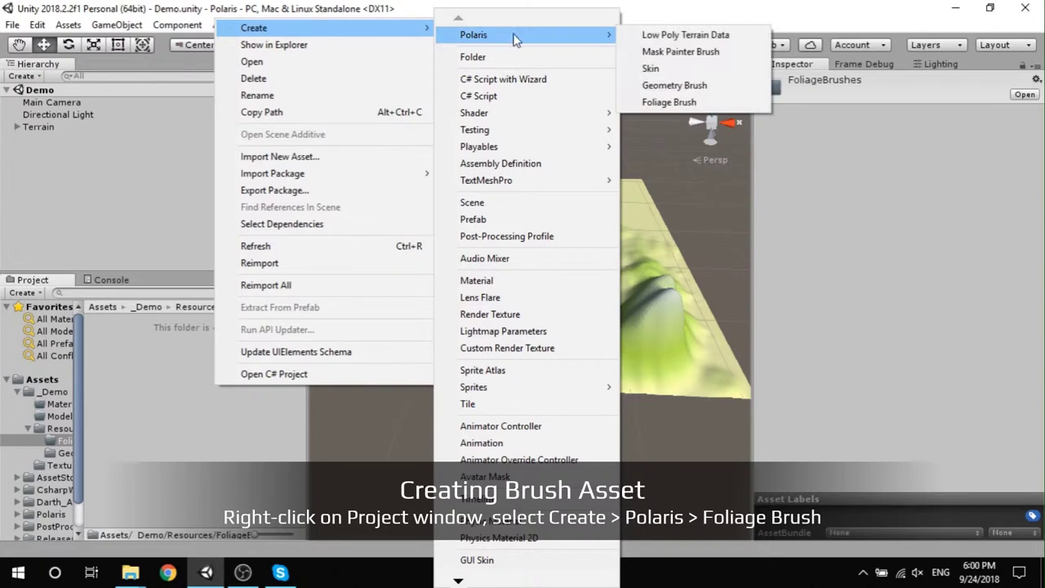
left_click(679, 106)
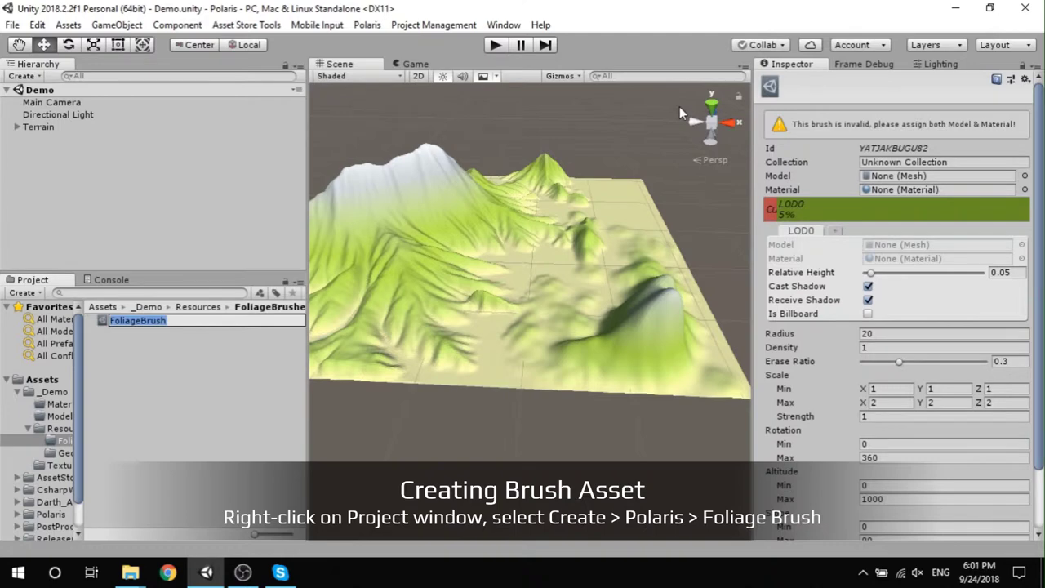
type("Oak")
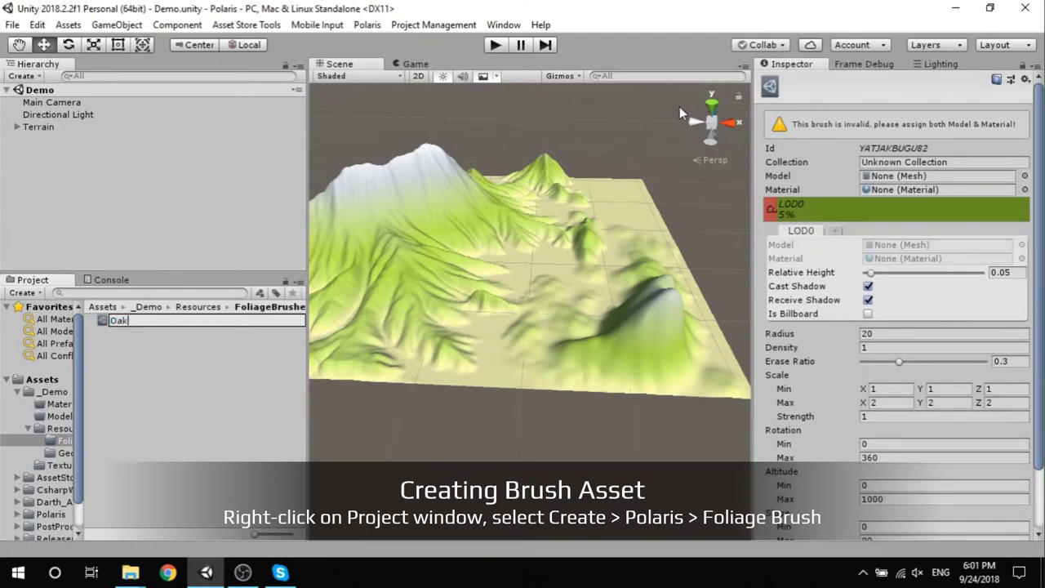
key("Return")
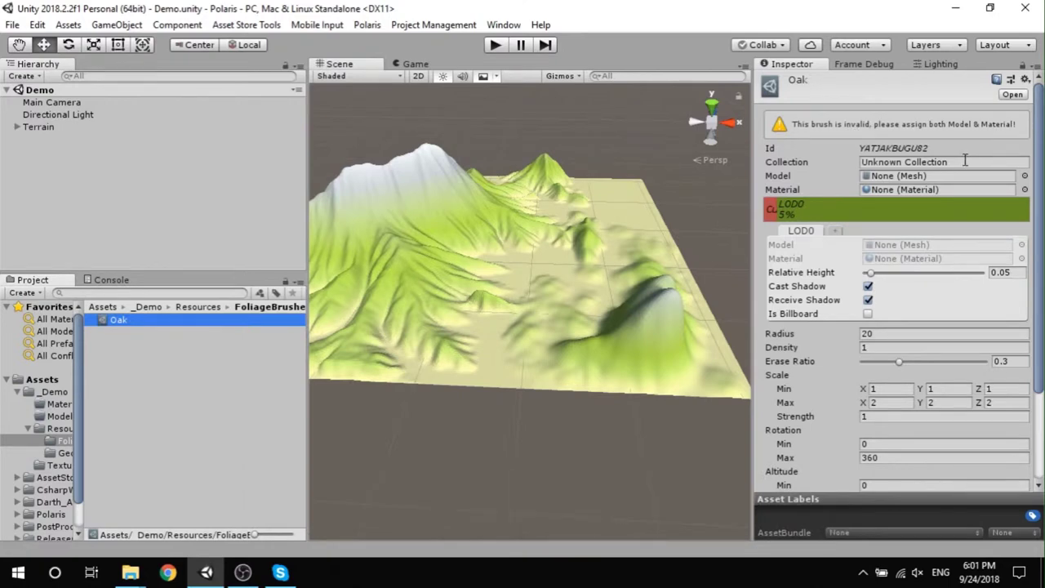
left_click(965, 161)
type("M")
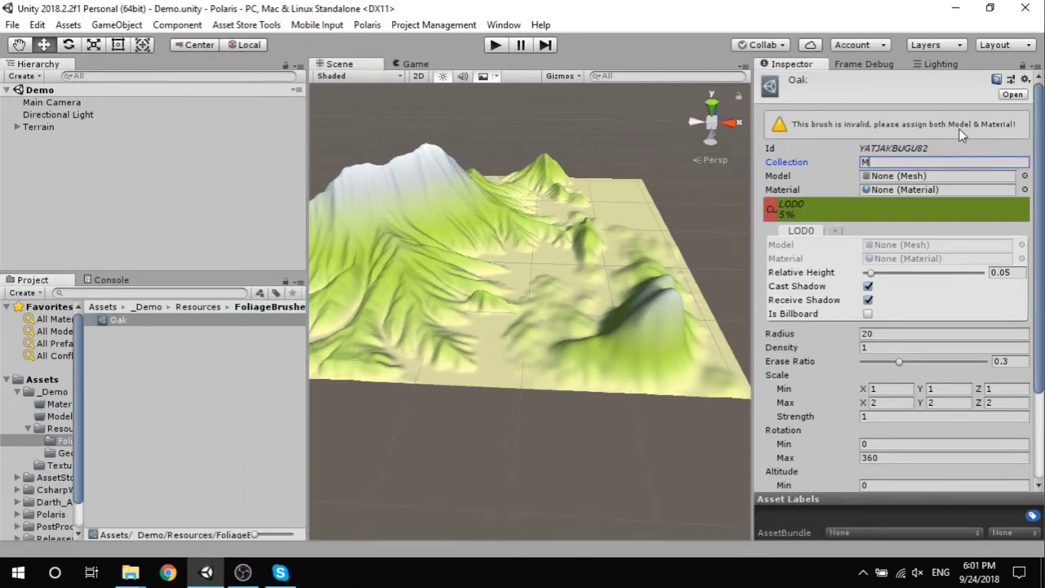
type("y Folia")
type("ges")
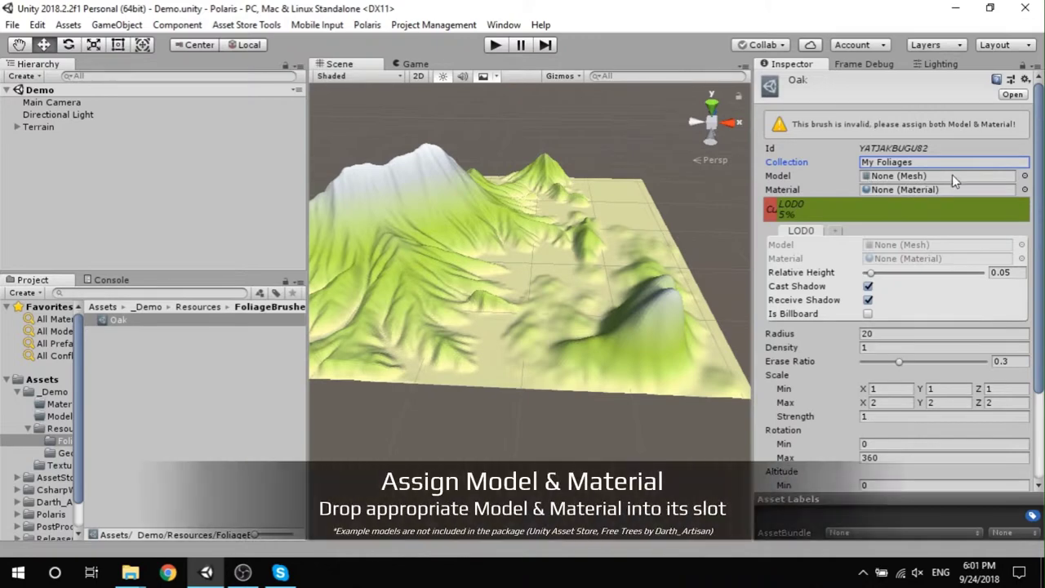
Assign the Oak mesh as the Oak brush's Model.
left_click(1024, 177)
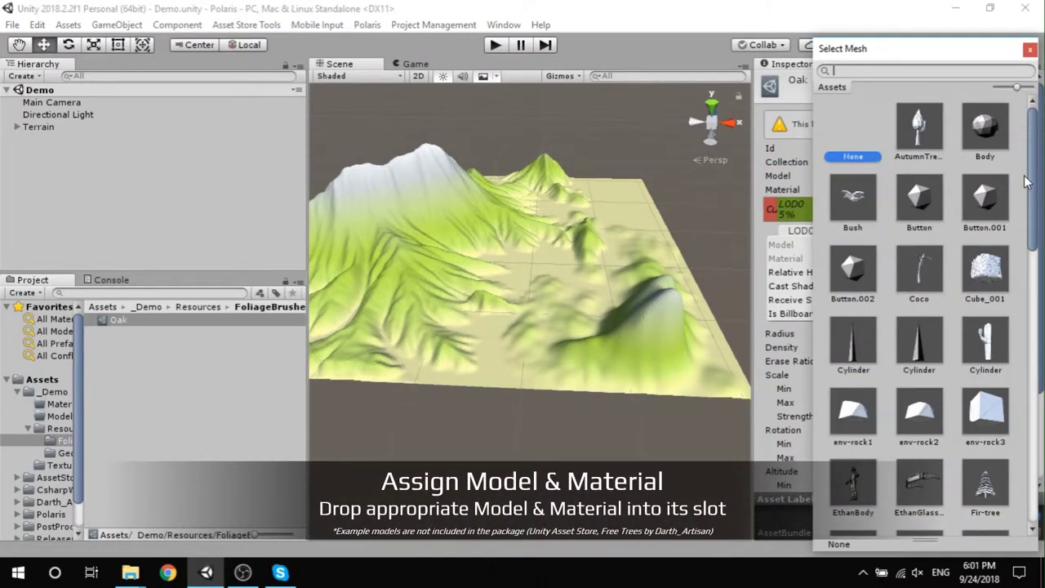
scroll(1025, 176, "down", 3)
scroll(1026, 181, "down", 3)
scroll(1026, 181, "down", 2)
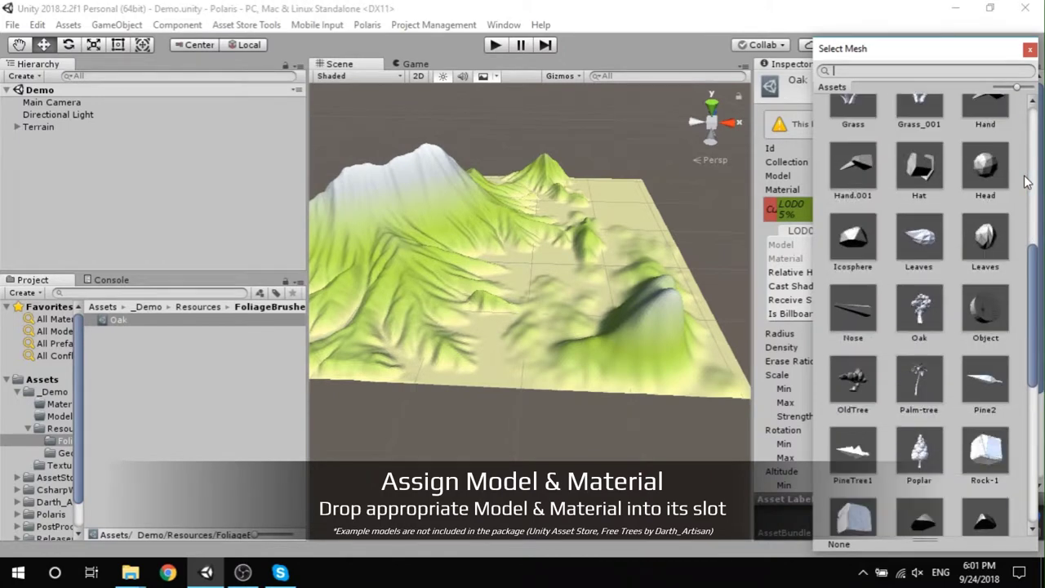
double_click(923, 317)
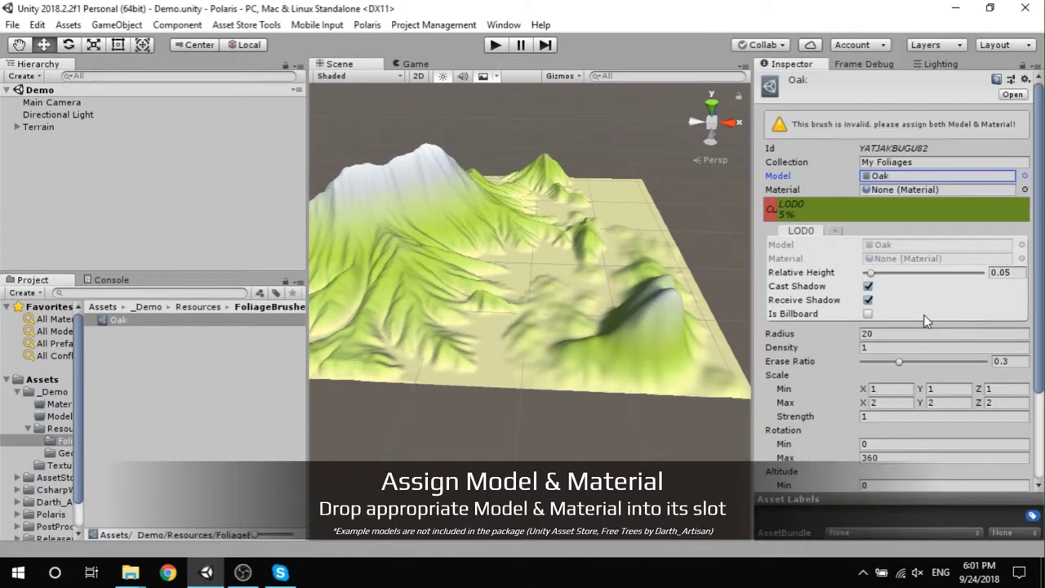
Assign the Free_Tree material as the Oak brush's Material.
left_click(914, 190)
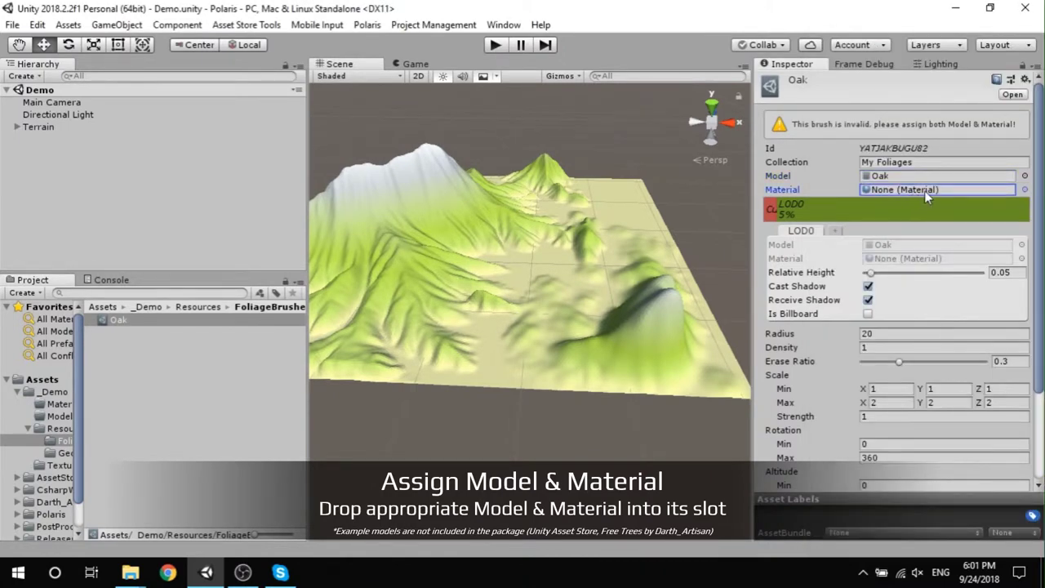
left_click(1024, 190)
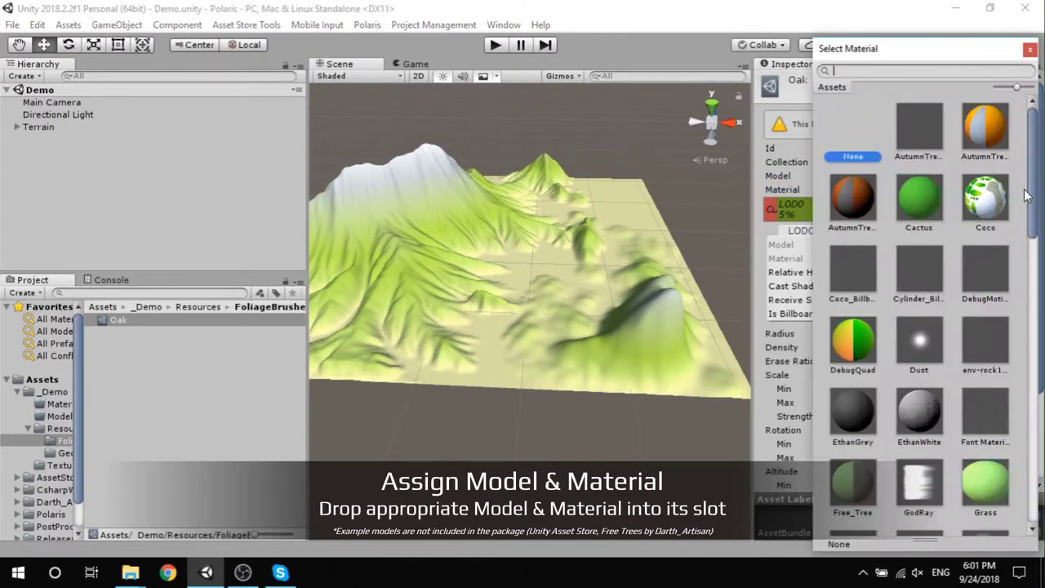
scroll(963, 244, "down", 3)
scroll(930, 261, "down", 2)
scroll(906, 270, "up", 2)
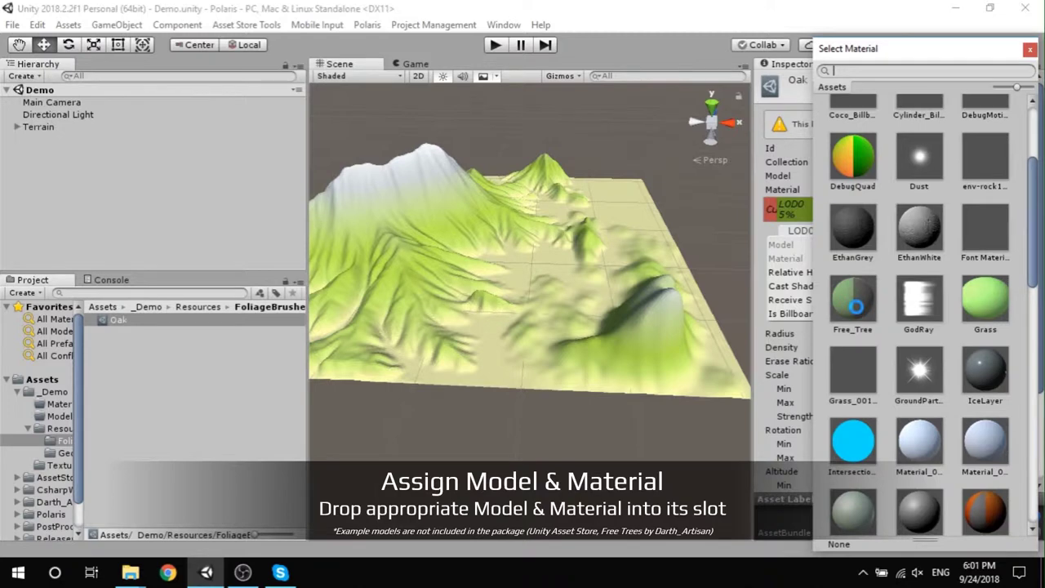
left_click(855, 306)
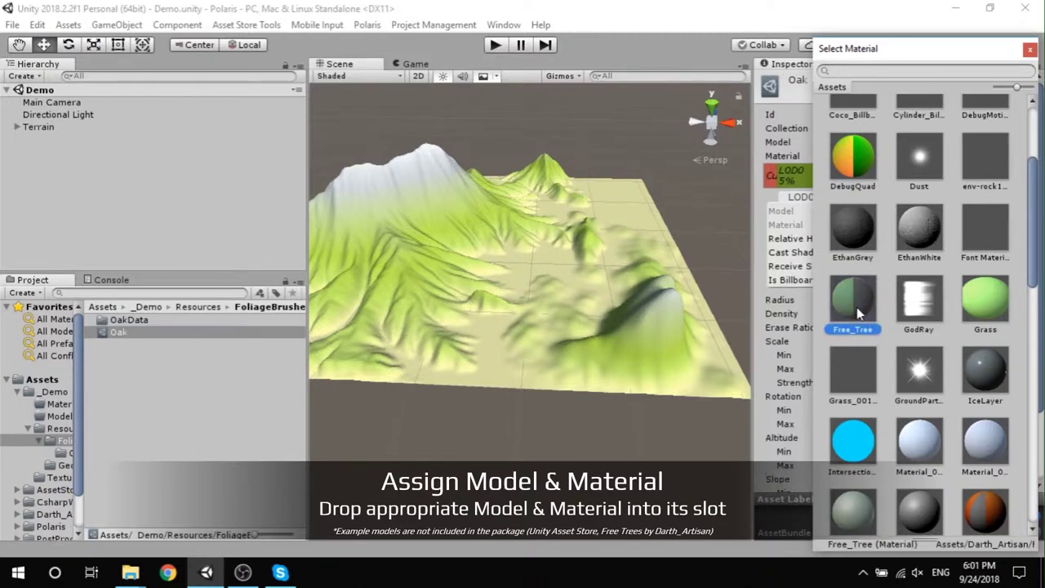
left_click(1030, 49)
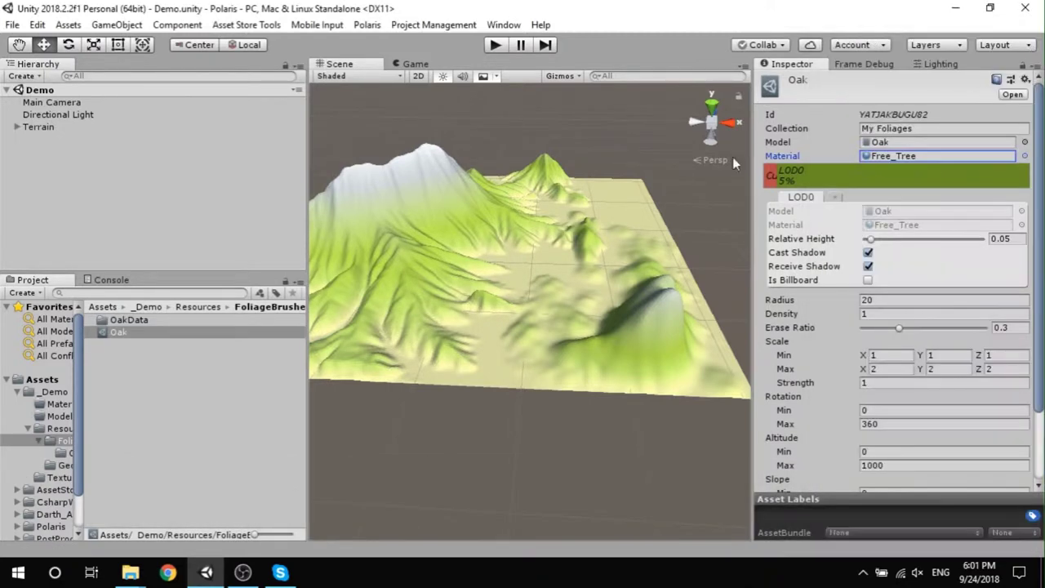
Inspect the generated Oak_Atlas, Oak_Normals and Oak_BillboardMaterial in the OakData folder.
double_click(128, 321)
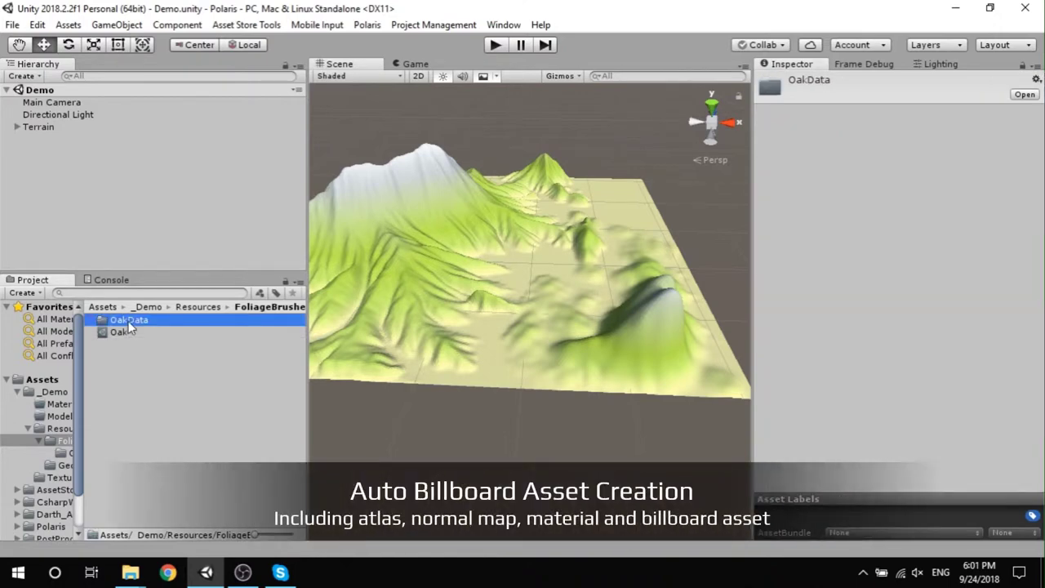
left_click(131, 321)
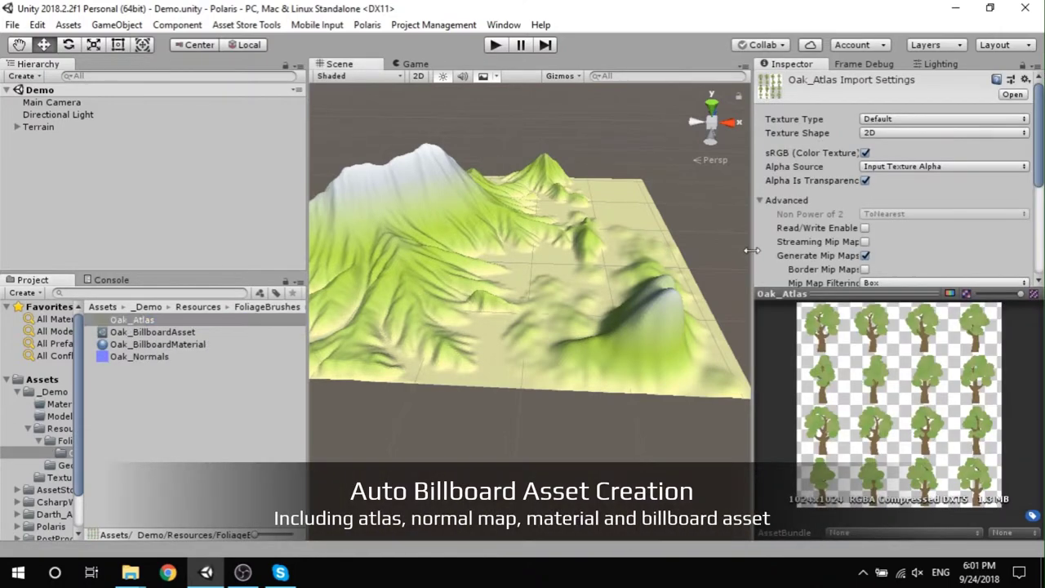
left_click_drag(752, 257, 557, 266)
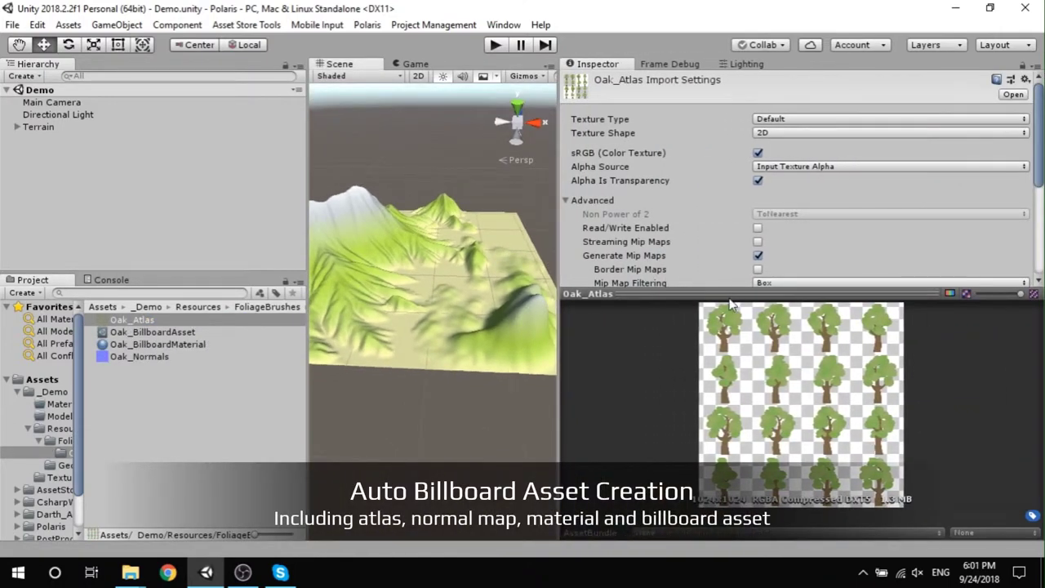
left_click_drag(706, 294, 703, 134)
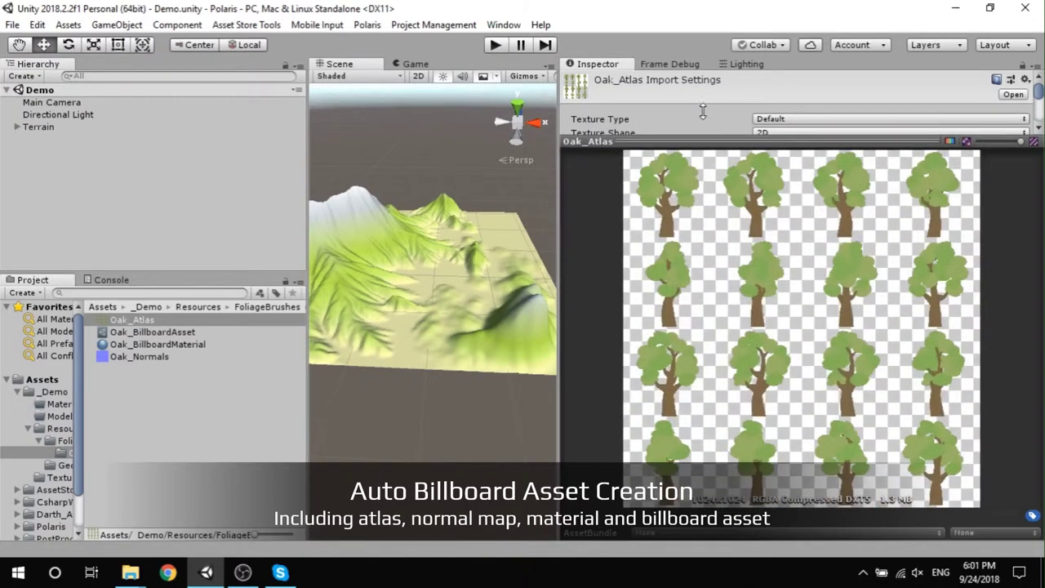
left_click(154, 359)
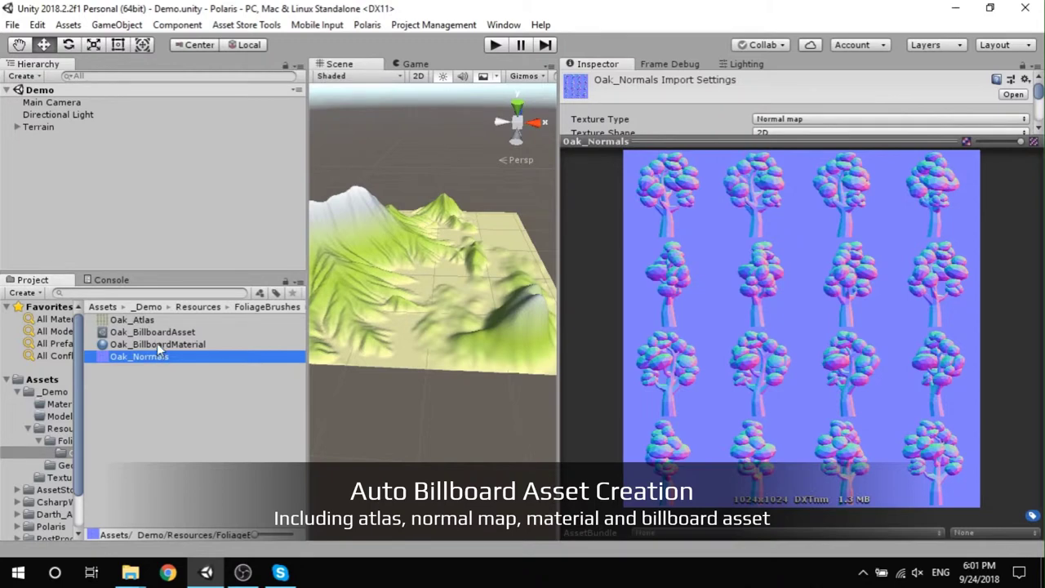
left_click(159, 346)
mouse_move(719, 142)
left_mouse_down()
mouse_move(718, 295)
mouse_move(711, 161)
left_mouse_up()
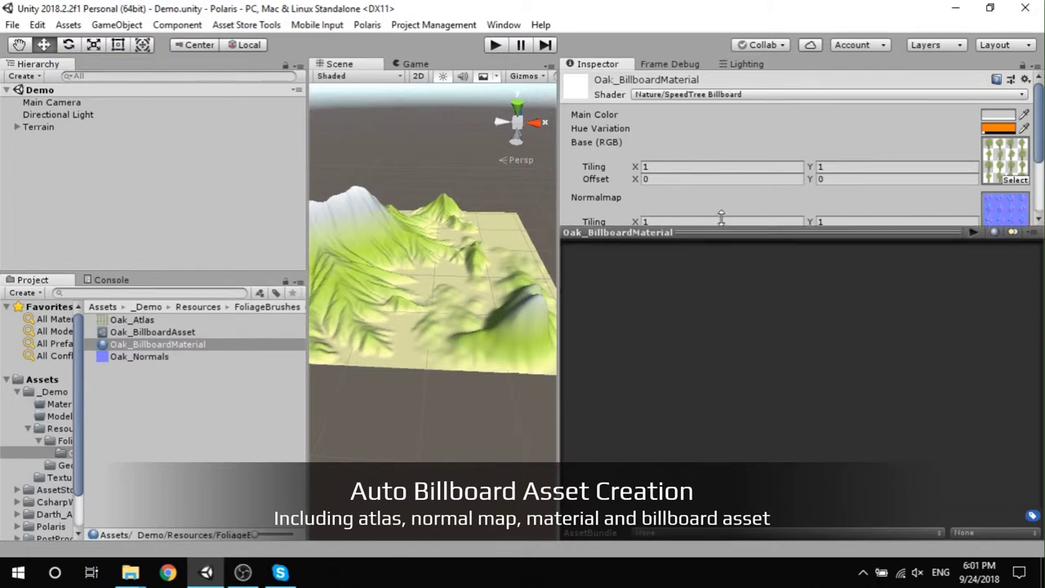
Preview Oak_BillboardAsset as flat quad Geometry, then back in Shaded mode.
left_click(147, 333)
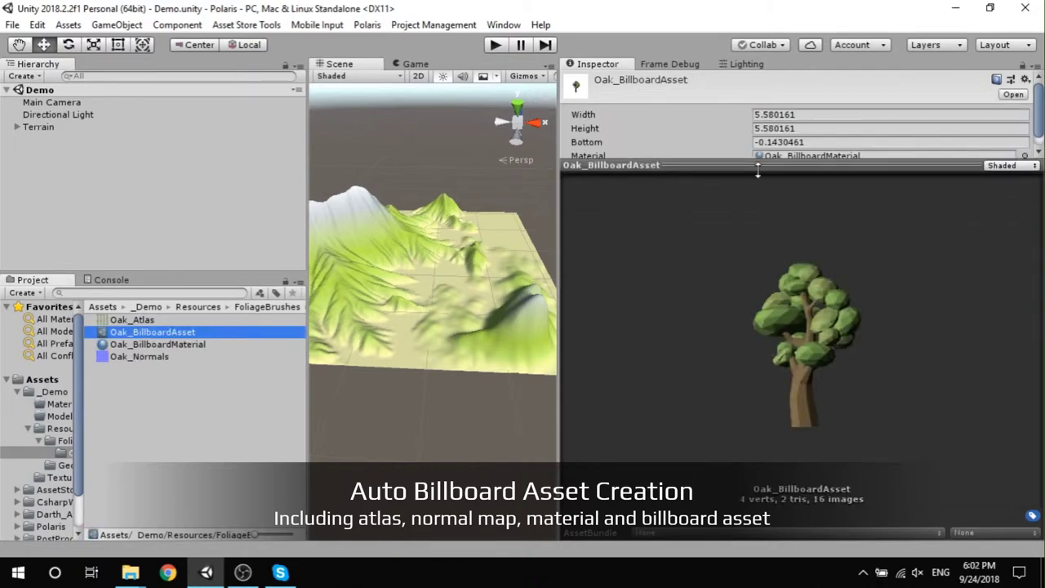
left_click_drag(757, 169, 751, 212)
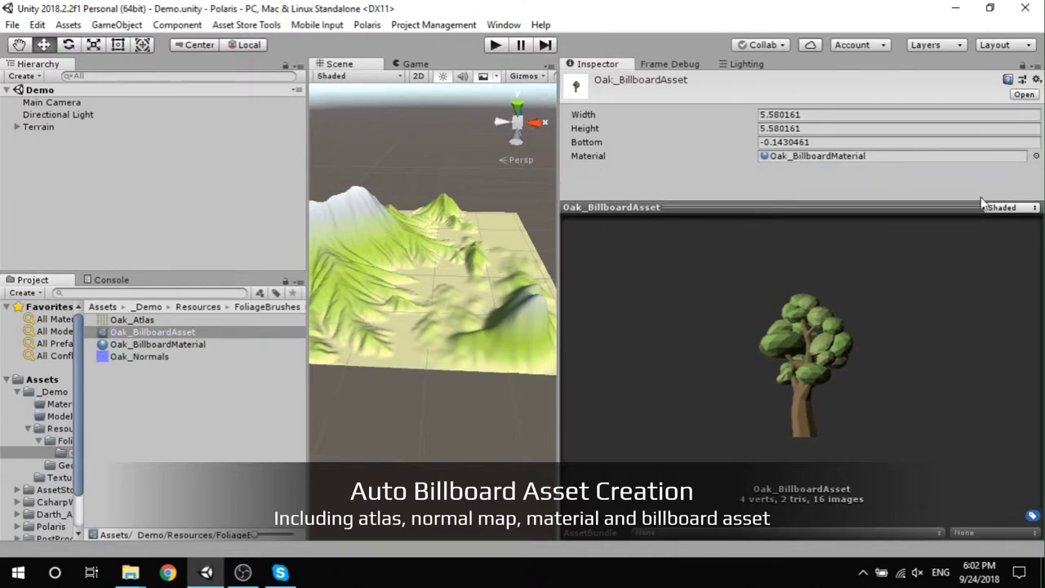
left_click(1012, 208)
left_click(990, 240)
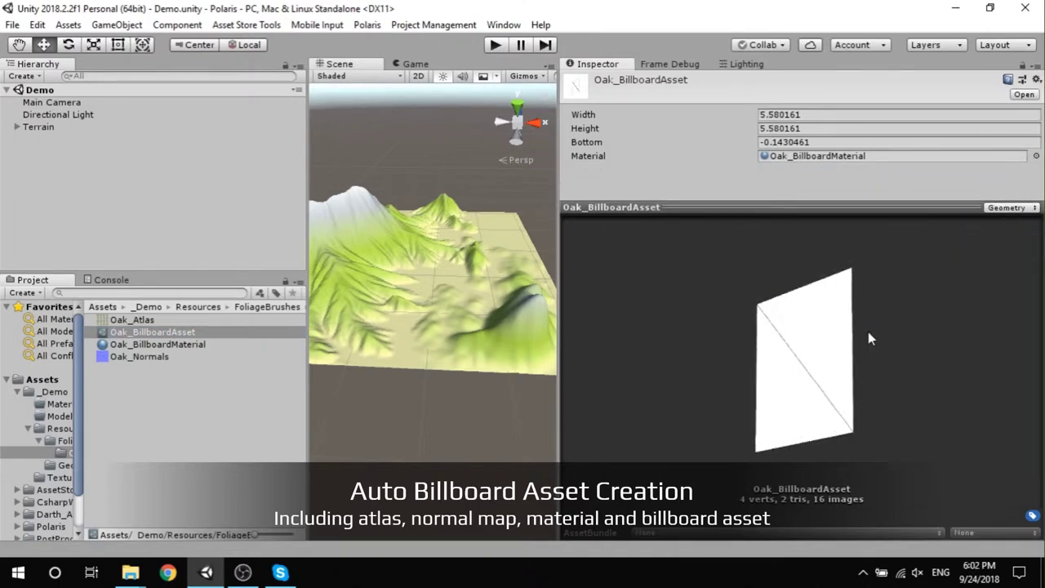
left_click_drag(868, 331, 987, 282)
left_click(1007, 207)
left_click(1008, 224)
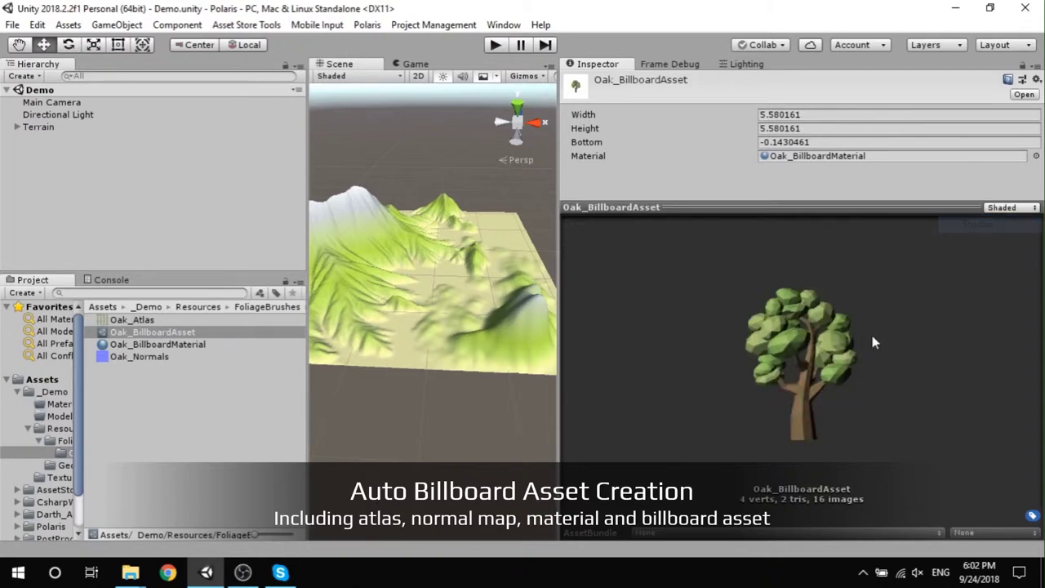
mouse_move(775, 351)
left_mouse_down()
mouse_move(408, 360)
mouse_move(841, 356)
mouse_move(737, 360)
left_mouse_up()
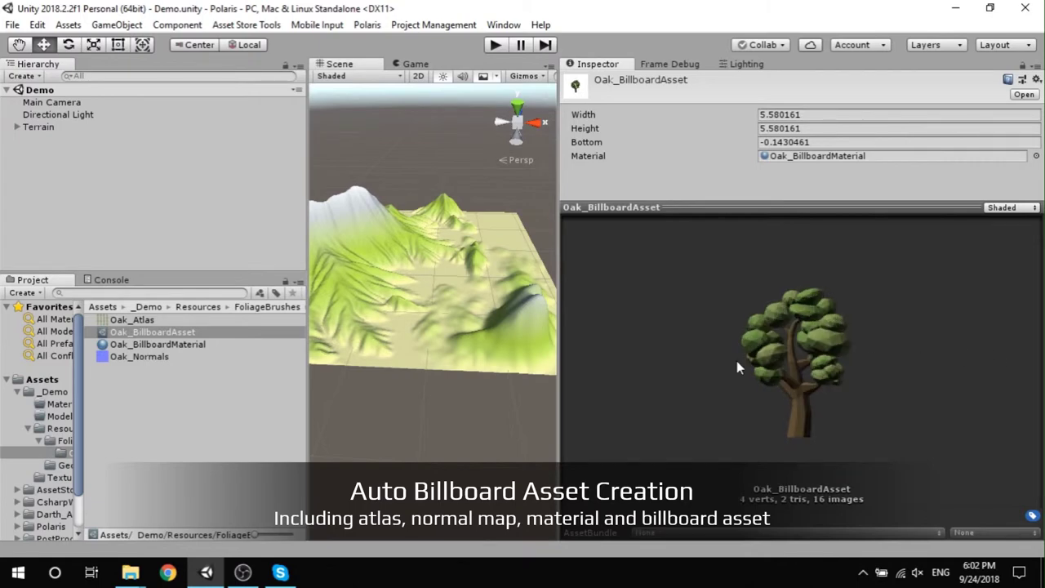
Select the Oak brush and raise LOD0's relative height to about 0.5.
left_click(181, 433)
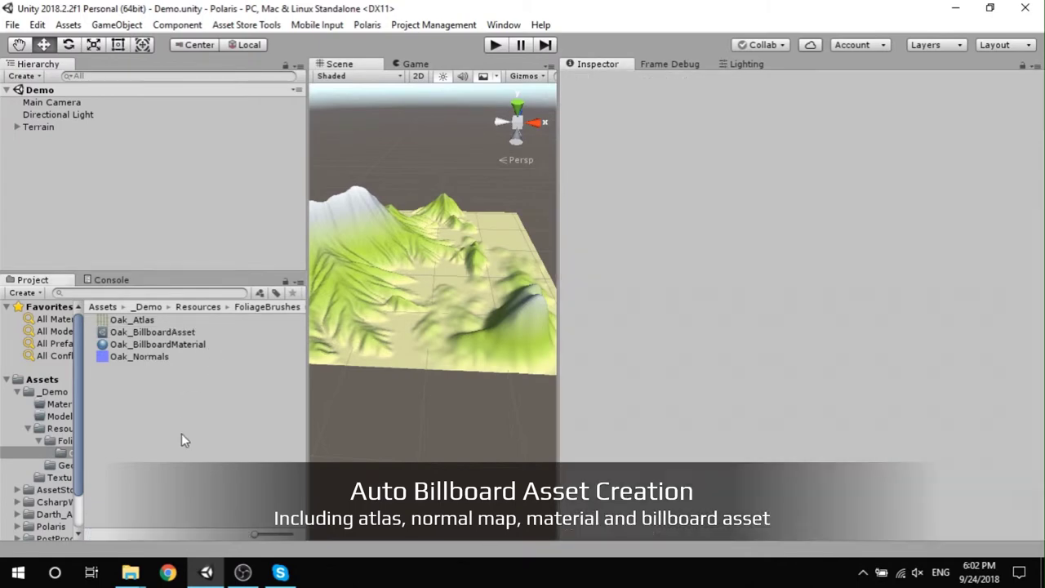
key("BackSpace")
left_click(120, 332)
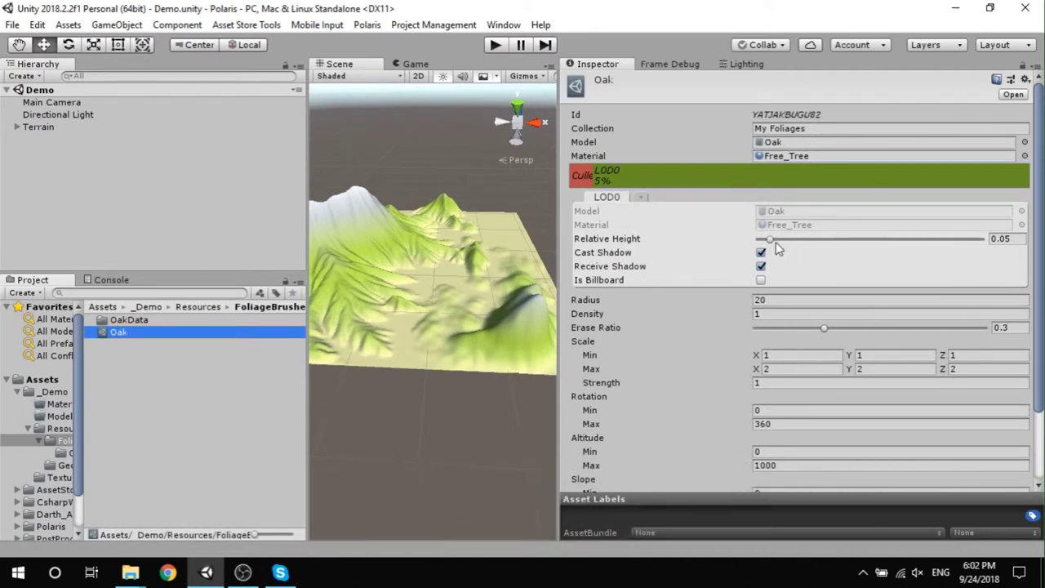
left_click_drag(771, 239, 874, 240)
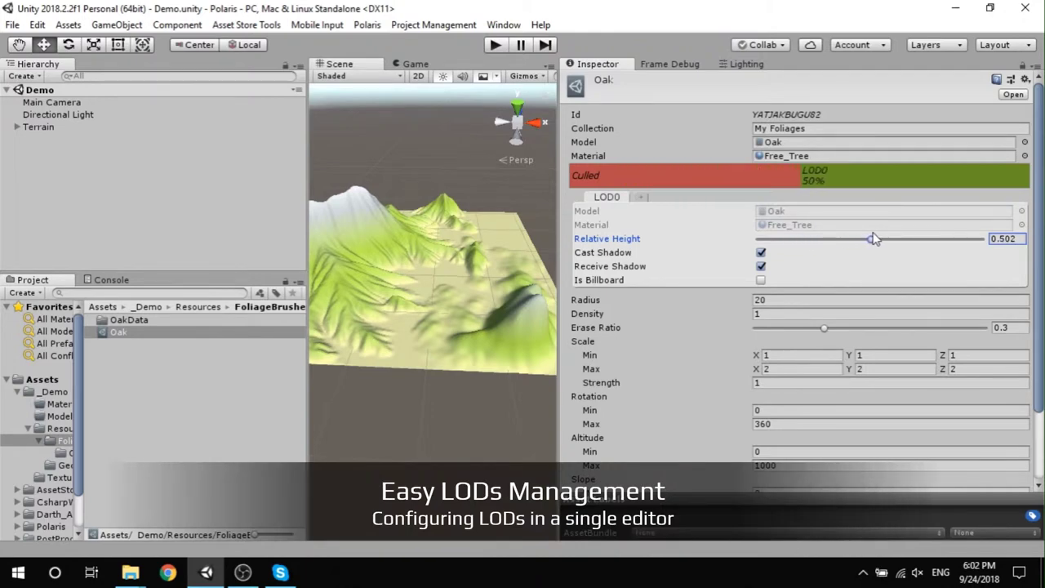
Add LOD1 as a billboard with relative height 0.02.
left_click(643, 198)
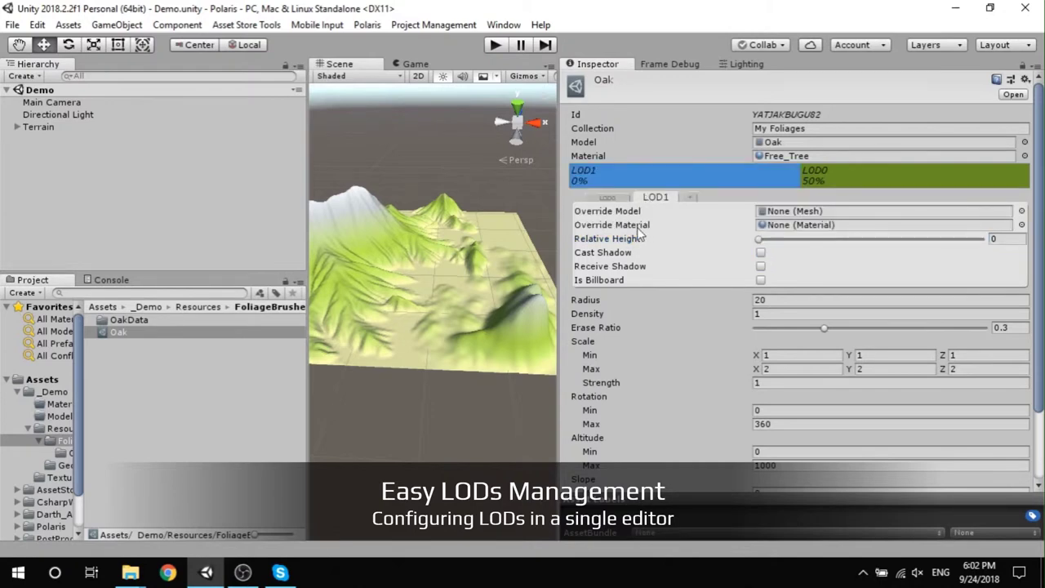
mouse_move(658, 198)
left_click(761, 280)
left_click(1000, 240)
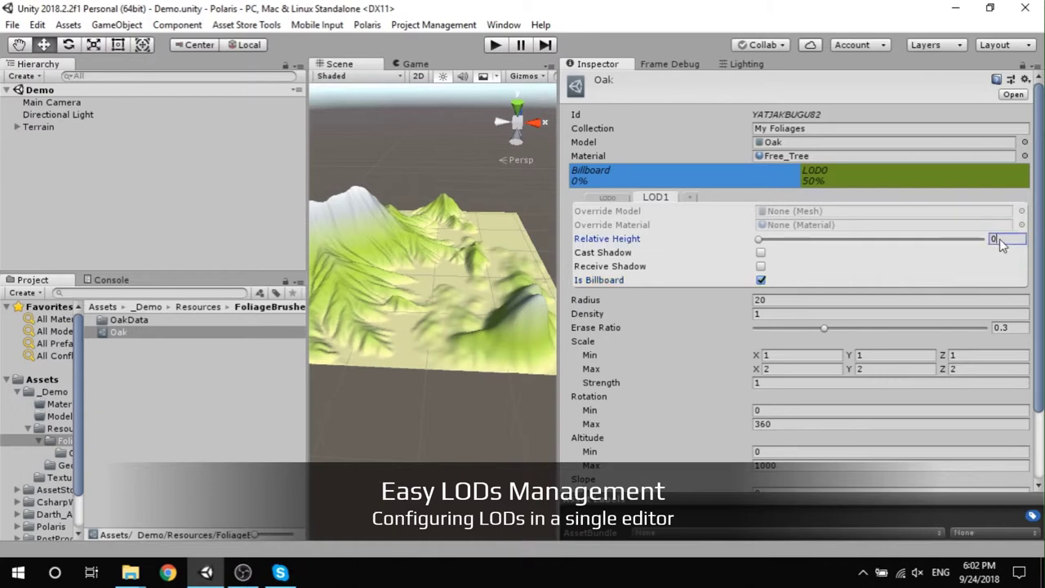
type(".02")
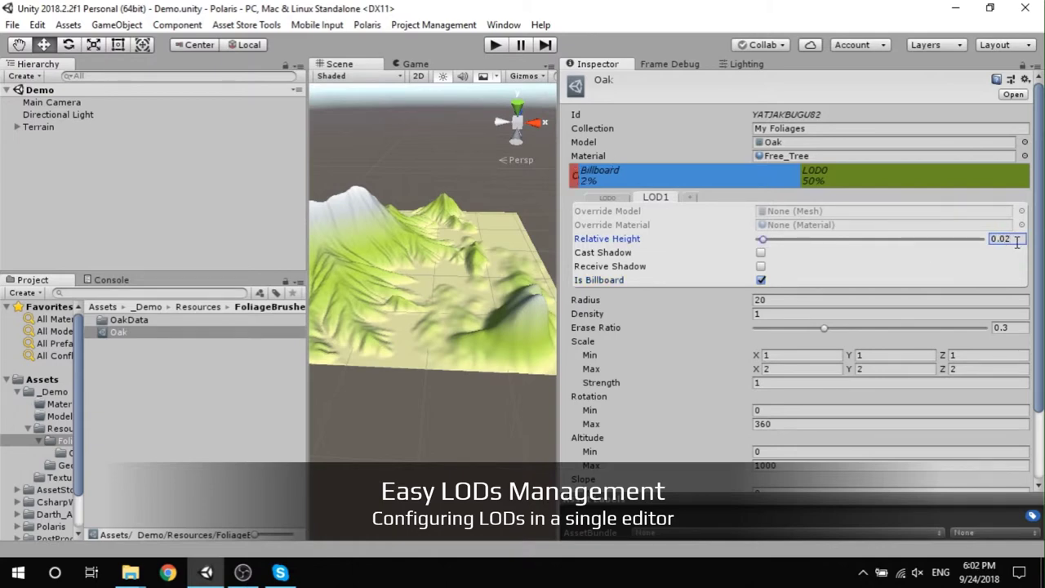
scroll(1016, 241, "down", 3)
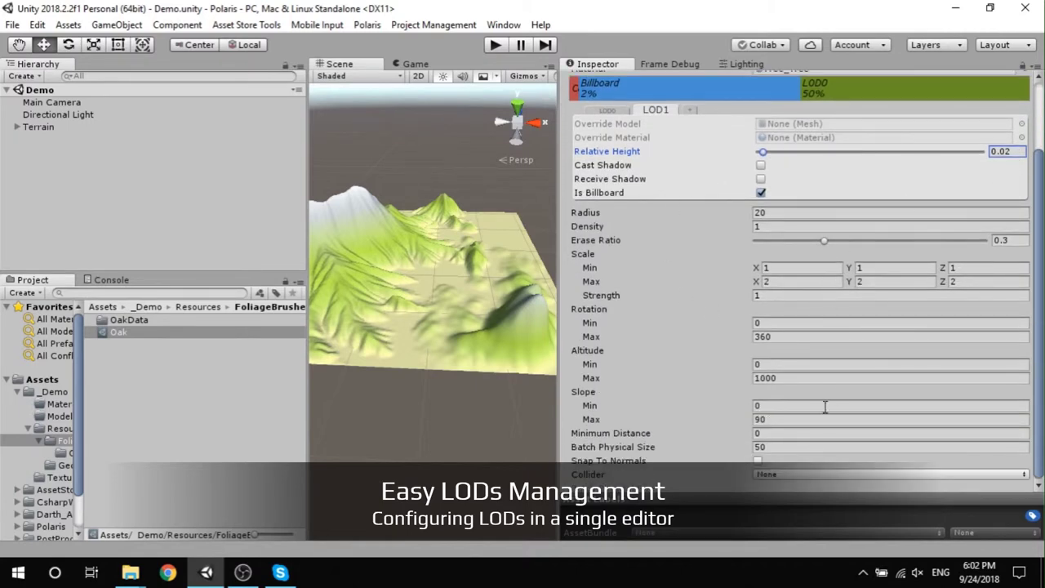
Select Terrain and pick Oak under My Foliages in Low Poly Terrain's foliage gallery.
left_click(72, 191)
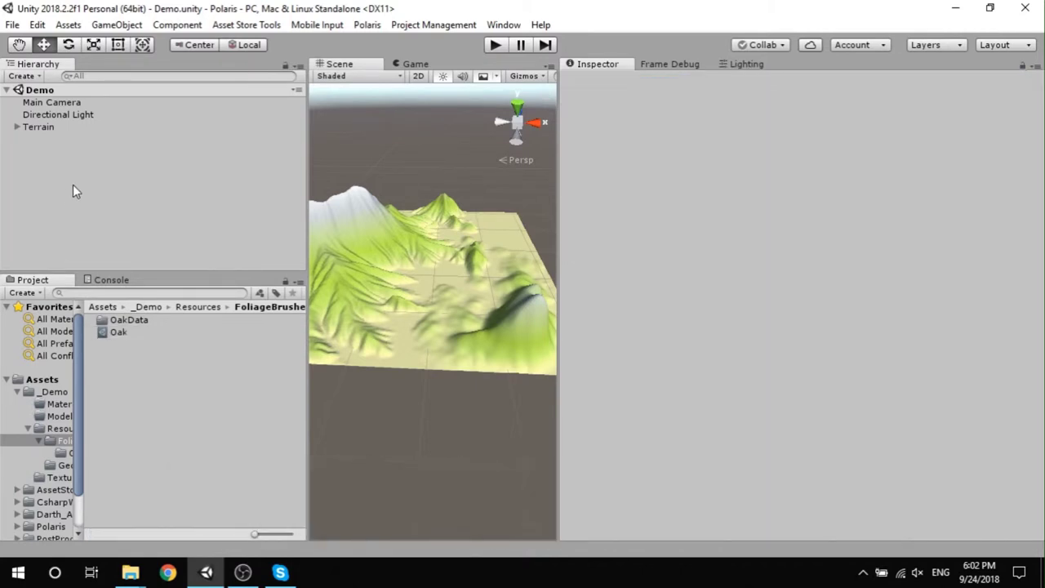
left_click(46, 128)
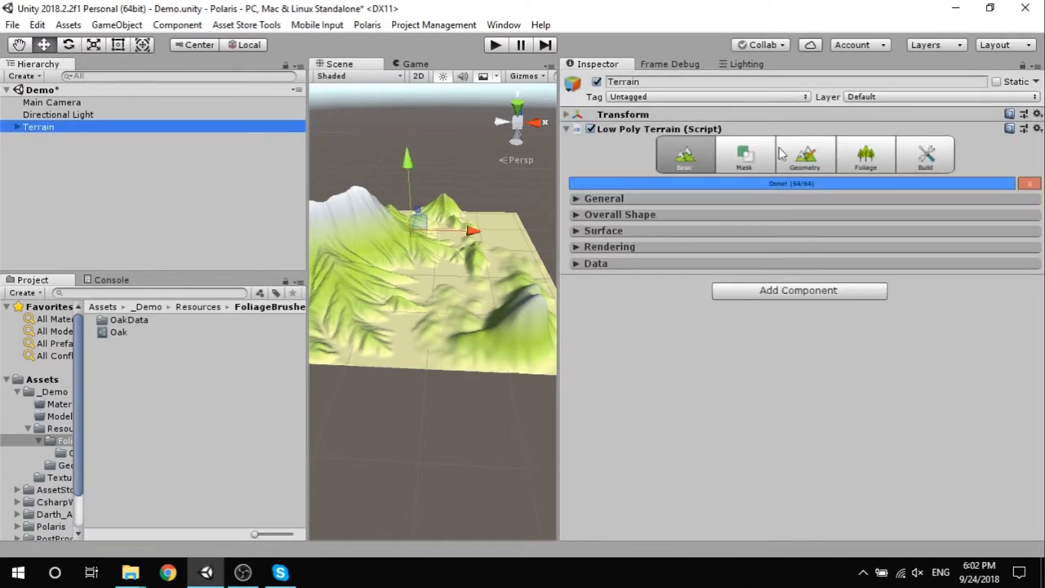
left_click(870, 168)
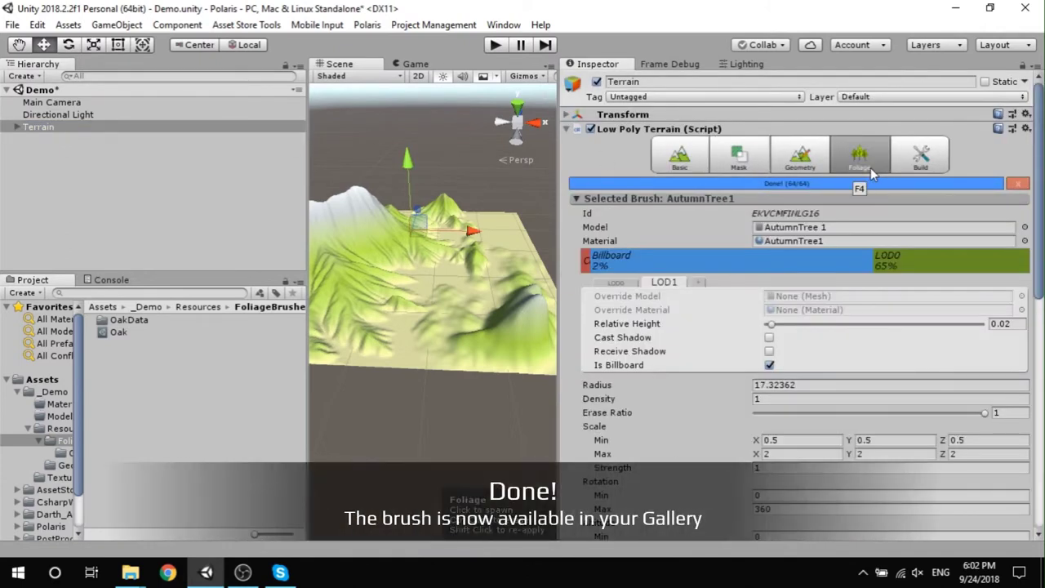
scroll(913, 290, "down", 1)
scroll(913, 290, "down", 3)
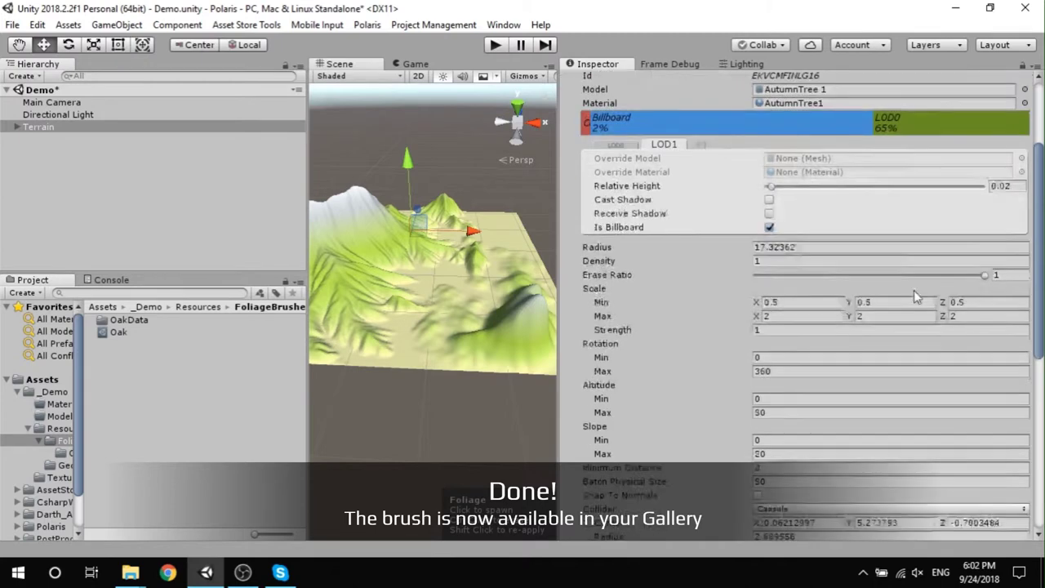
scroll(915, 291, "down", 5)
scroll(915, 292, "down", 5)
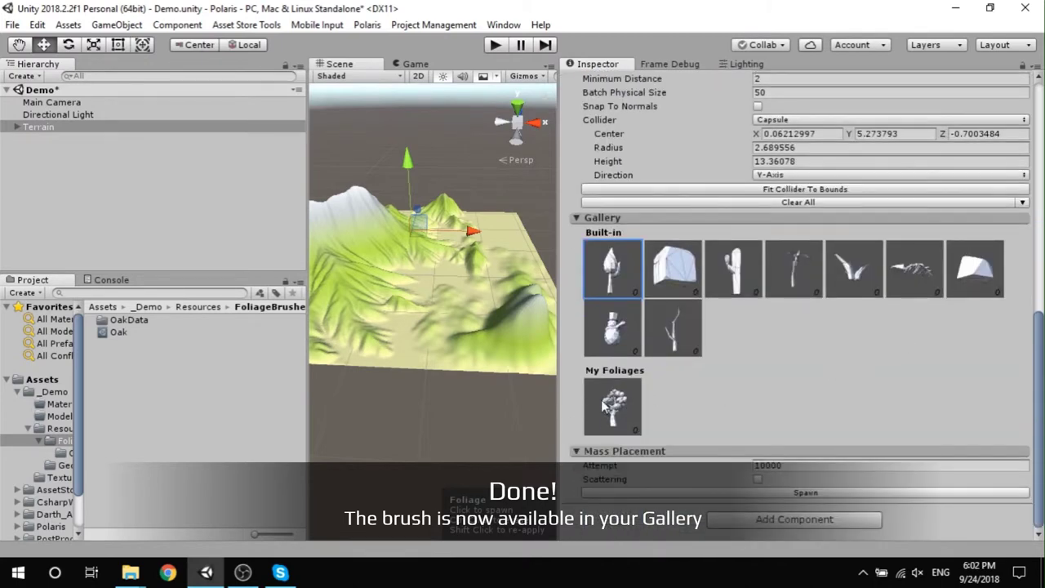
mouse_move(601, 400)
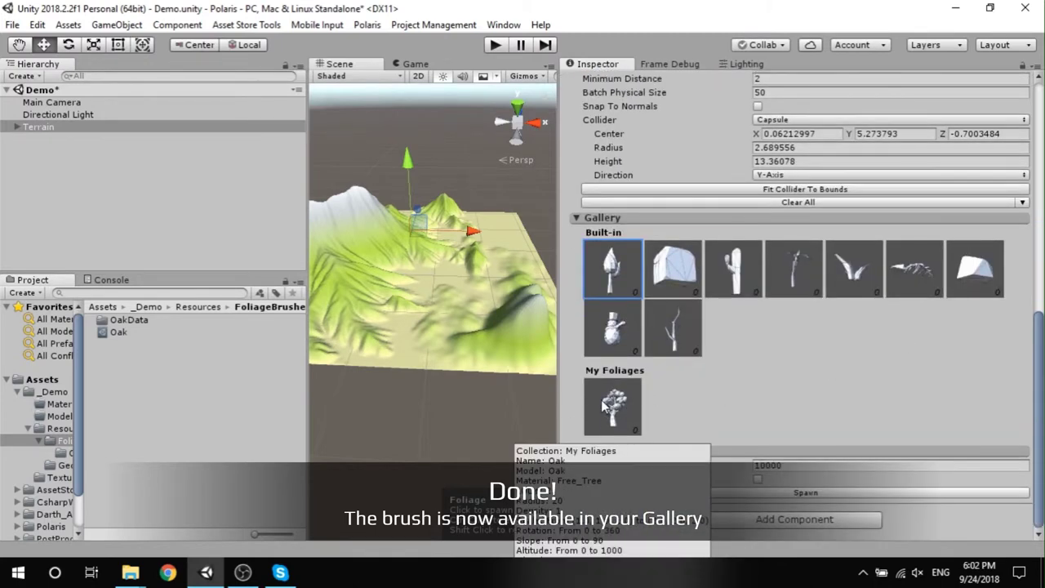
left_click(601, 399)
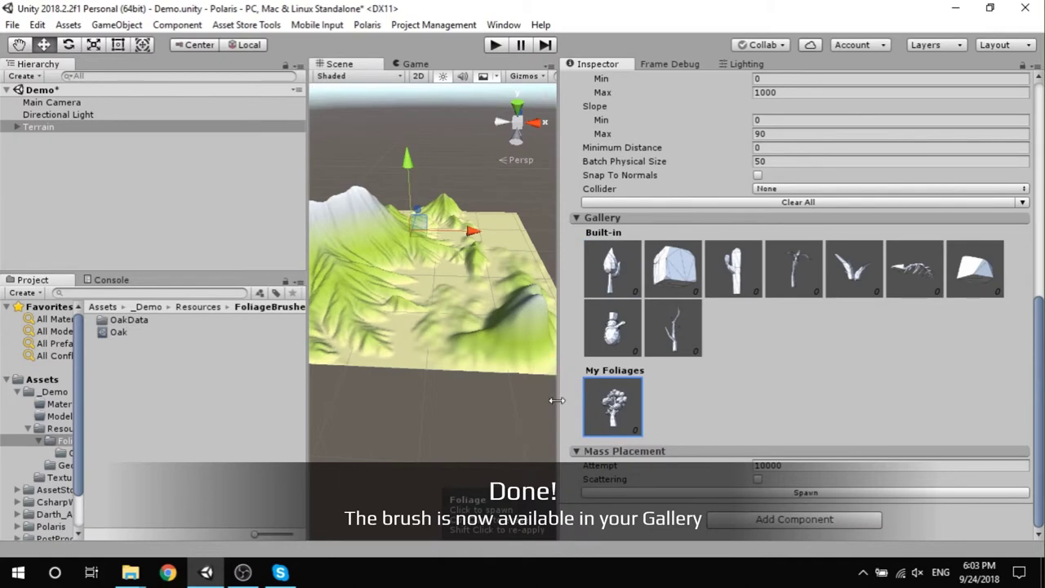
left_click_drag(556, 400, 826, 400)
Paint a first patch of oak trees across the terrain valley.
scroll(973, 400, "up", 2)
scroll(973, 400, "up", 3)
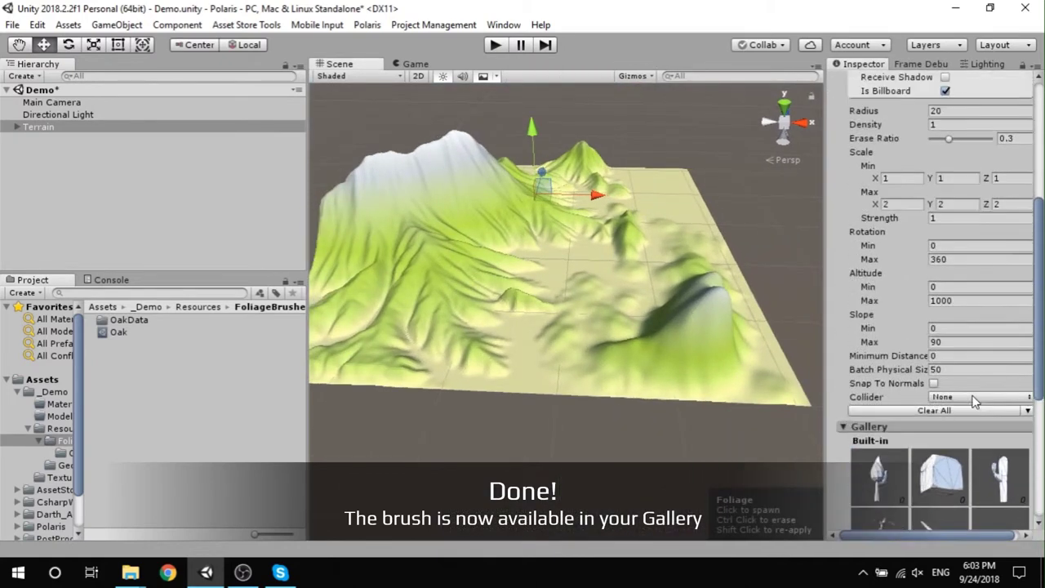
scroll(972, 400, "up", 2)
scroll(608, 311, "up", 2)
scroll(509, 375, "up", 1)
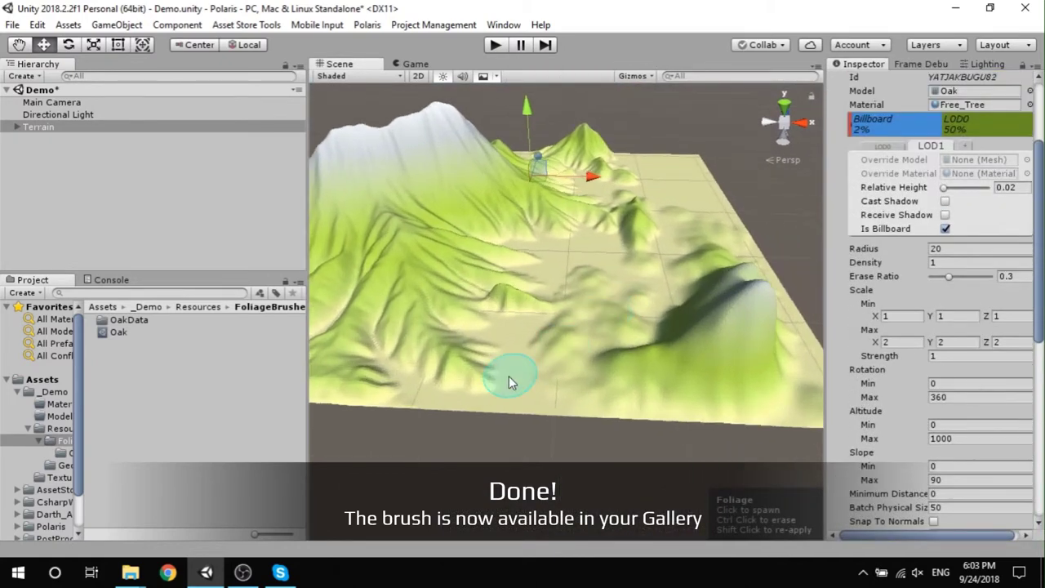
left_click_drag(509, 375, 639, 366)
scroll(643, 368, "up", 2)
middle_click_drag(643, 368, 697, 301)
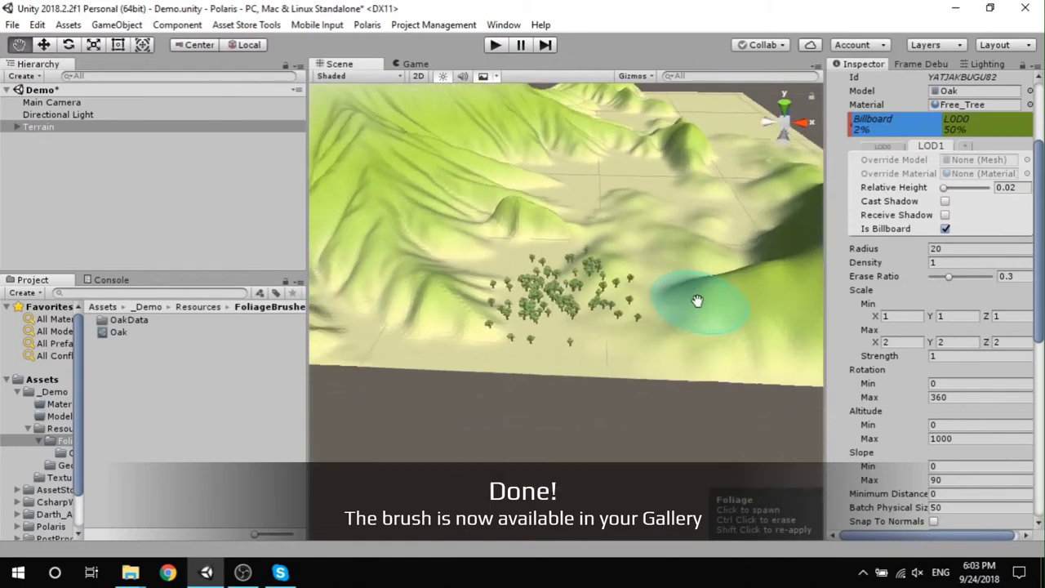
scroll(697, 301, "up", 5)
left_click_drag(688, 413, 696, 219, "alt")
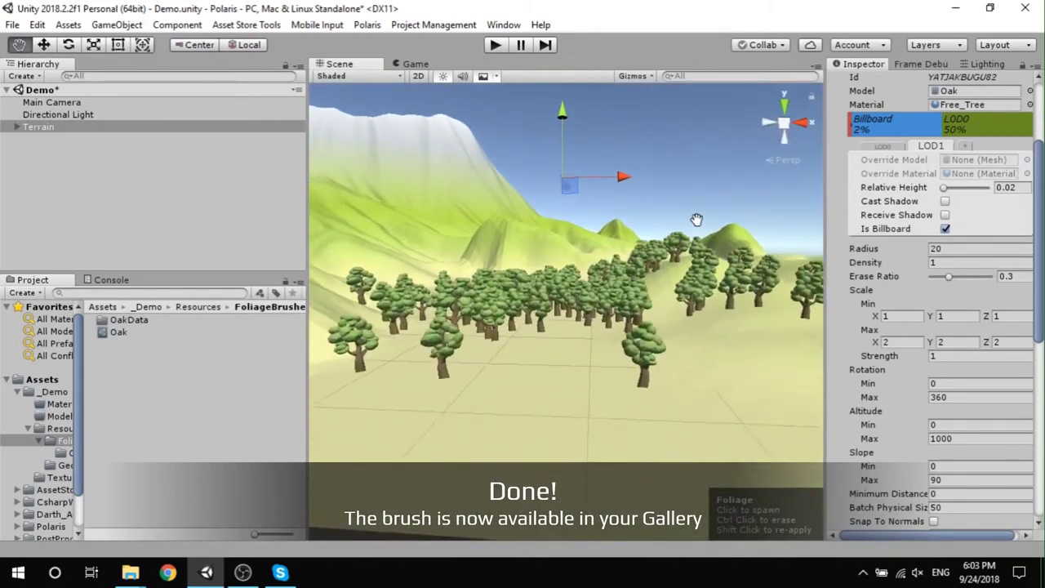
scroll(696, 219, "up", 2)
scroll(678, 226, "up", 2)
scroll(661, 232, "up", 2)
scroll(643, 238, "up", 2)
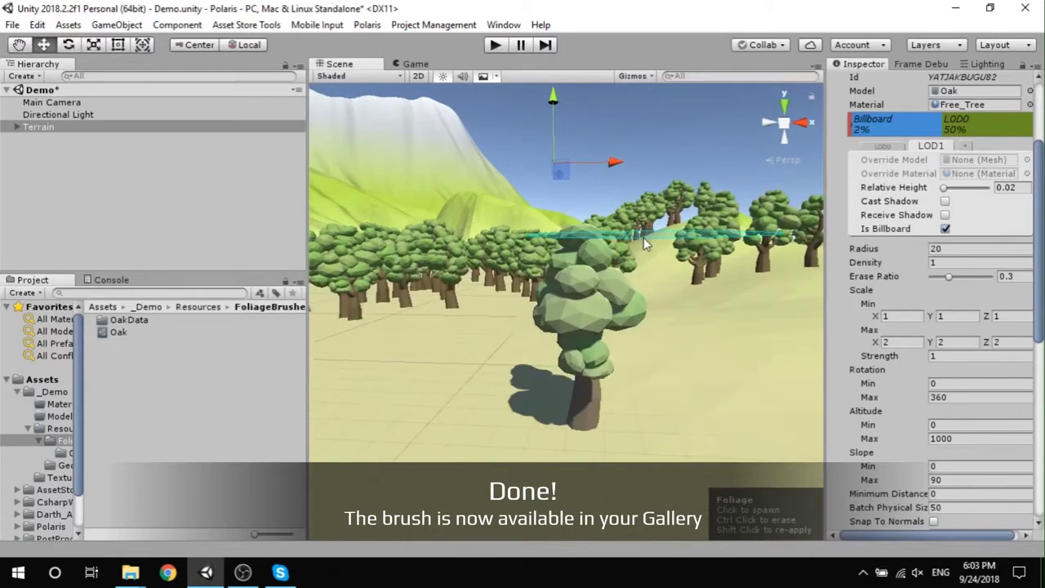
scroll(643, 238, "down", 2)
scroll(643, 238, "down", 2)
scroll(644, 238, "up", 2)
scroll(643, 238, "up", 1)
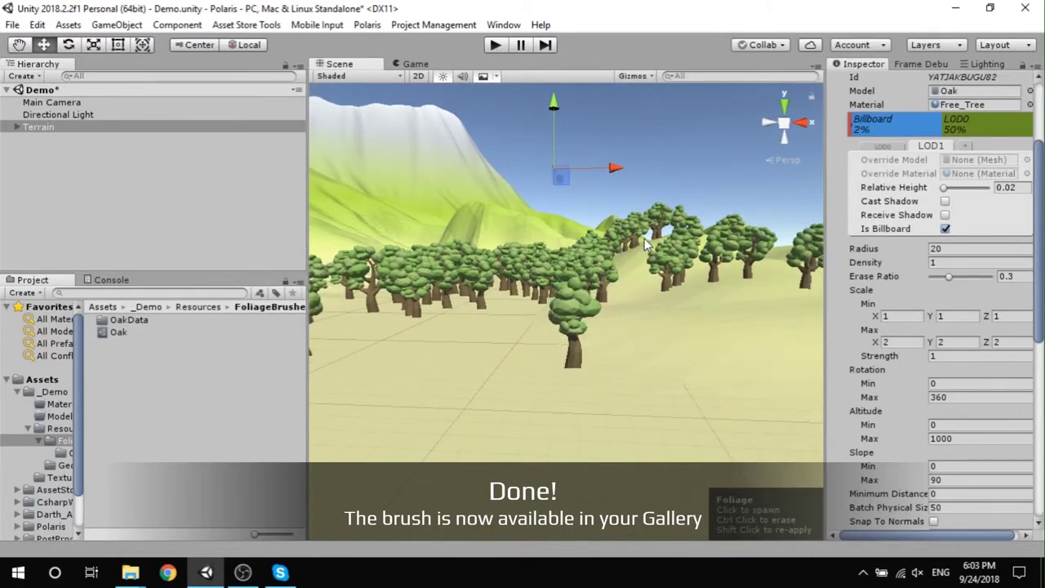
scroll(644, 238, "up", 2)
scroll(644, 238, "up", 3)
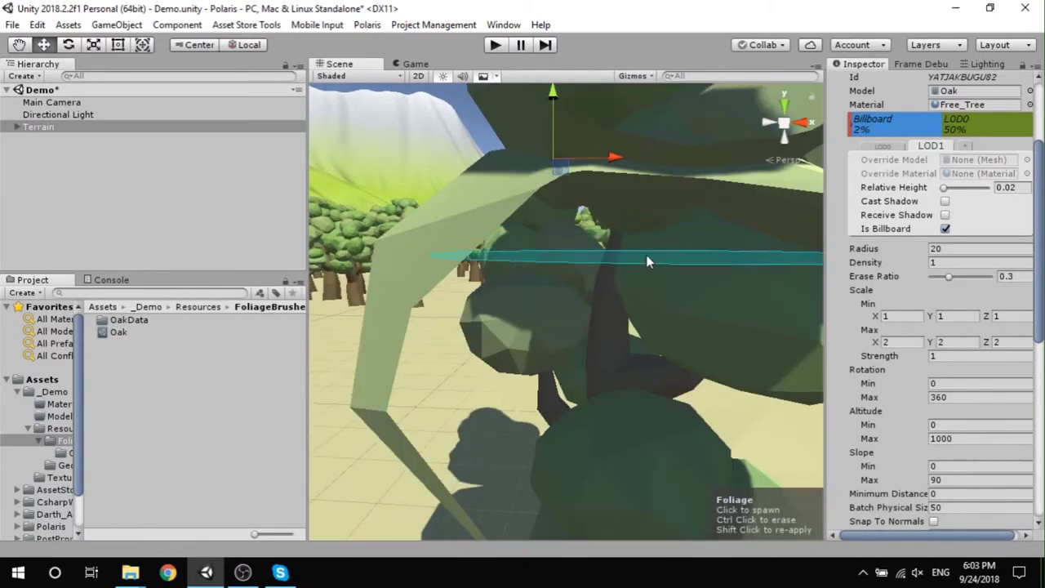
scroll(646, 262, "down", 5)
scroll(620, 286, "up", 2)
scroll(608, 303, "up", 2)
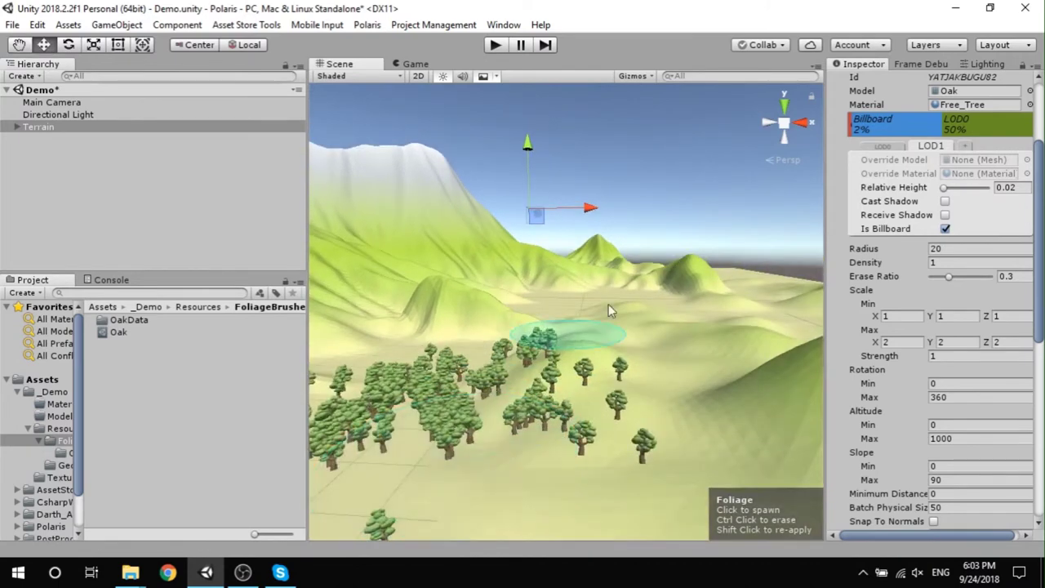
Paint more oak clusters beside the forest until the Oak count reaches 920.
mouse_move(608, 303)
left_mouse_down("alt")
mouse_move(663, 192)
mouse_move(575, 374)
mouse_move(758, 275)
mouse_move(493, 337)
mouse_move(556, 394)
mouse_move(755, 279)
left_mouse_up("alt")
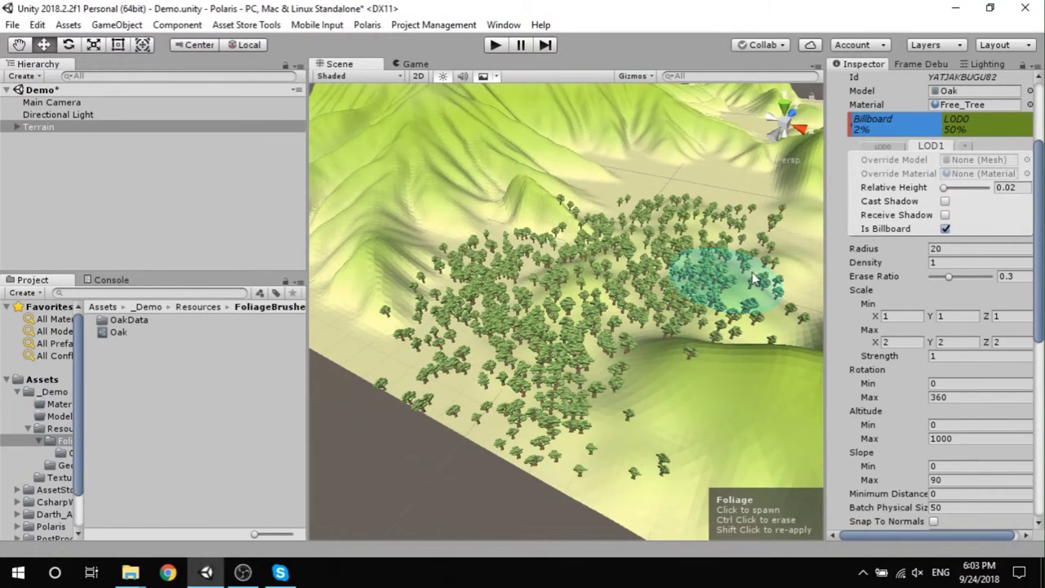
mouse_move(755, 279)
middle_mouse_down()
mouse_move(530, 386)
mouse_move(455, 373)
middle_mouse_up()
mouse_move(454, 373)
left_mouse_down()
mouse_move(502, 299)
mouse_move(519, 351)
left_mouse_up()
mouse_move(519, 351)
middle_mouse_down()
mouse_move(573, 356)
mouse_move(784, 274)
middle_mouse_up()
middle_click_drag(626, 281, 730, 284)
scroll(1009, 323, "down", 5)
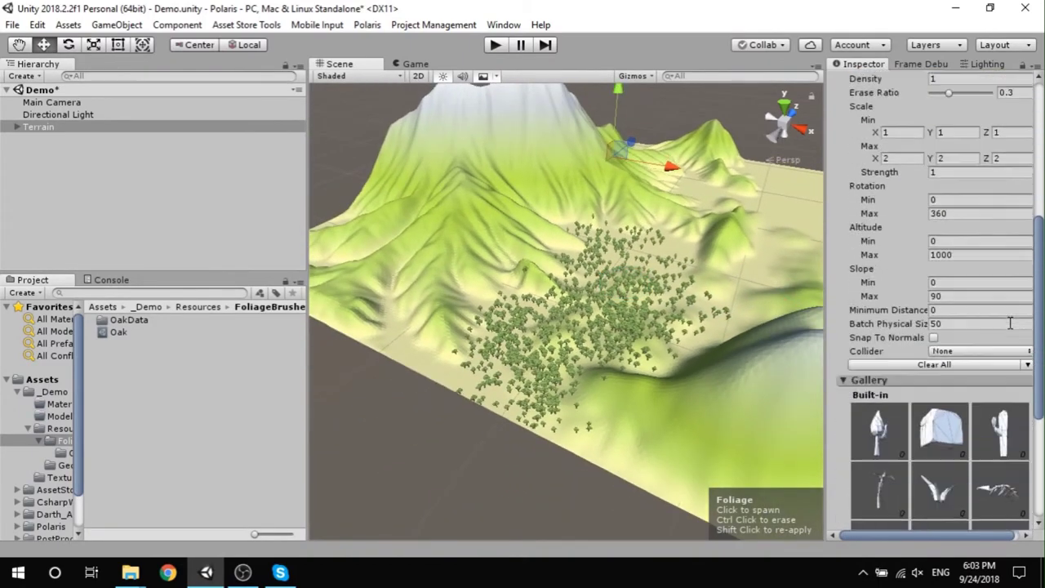
scroll(980, 351, "down", 2)
scroll(946, 384, "down", 3)
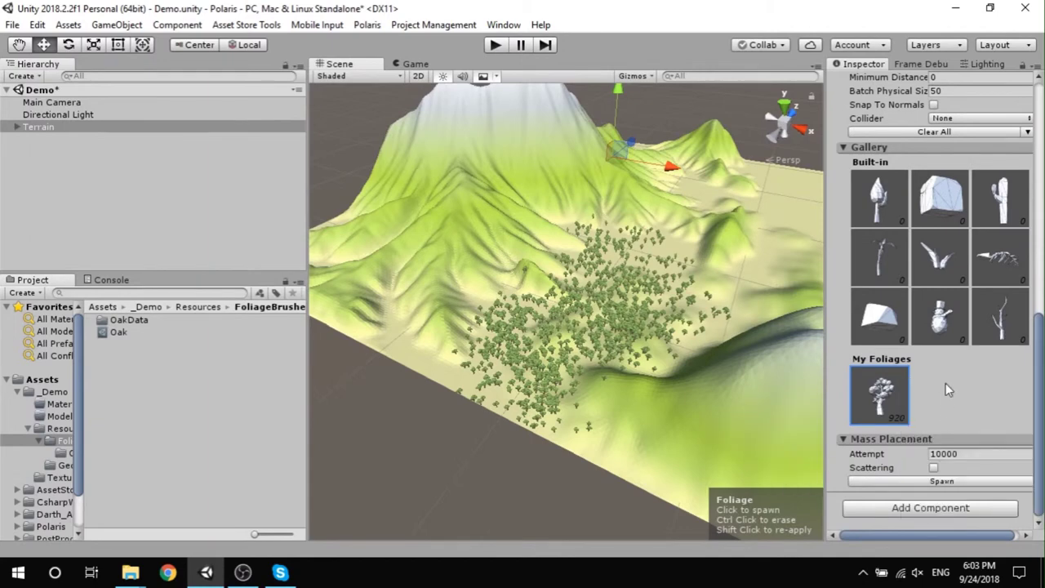